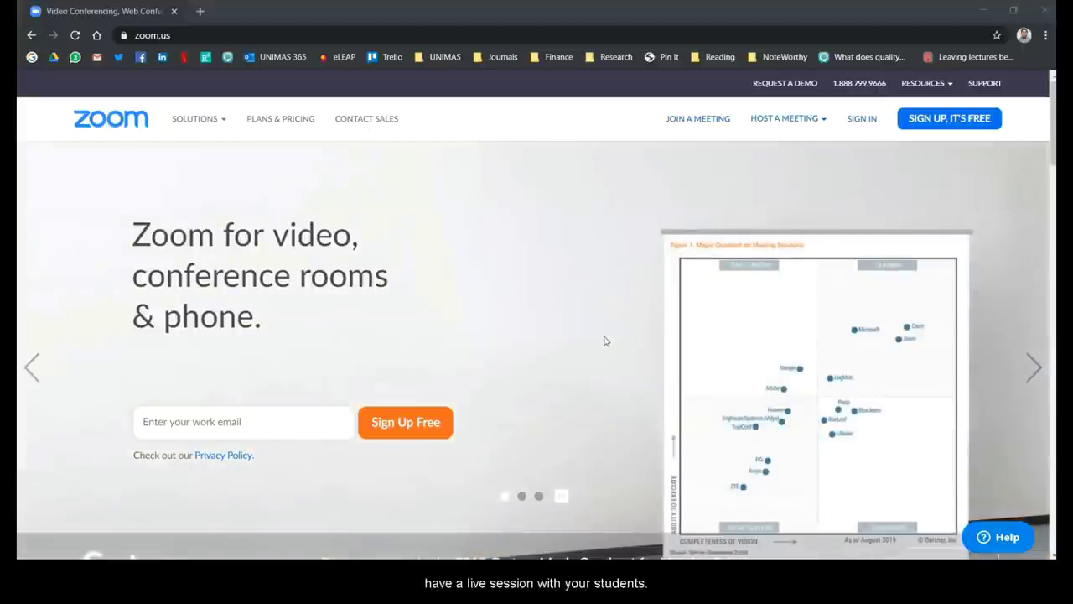
Open Plans & Pricing and review the Basic plan's 100-participant and 40-minute group meeting limits
mouse_move(207, 103)
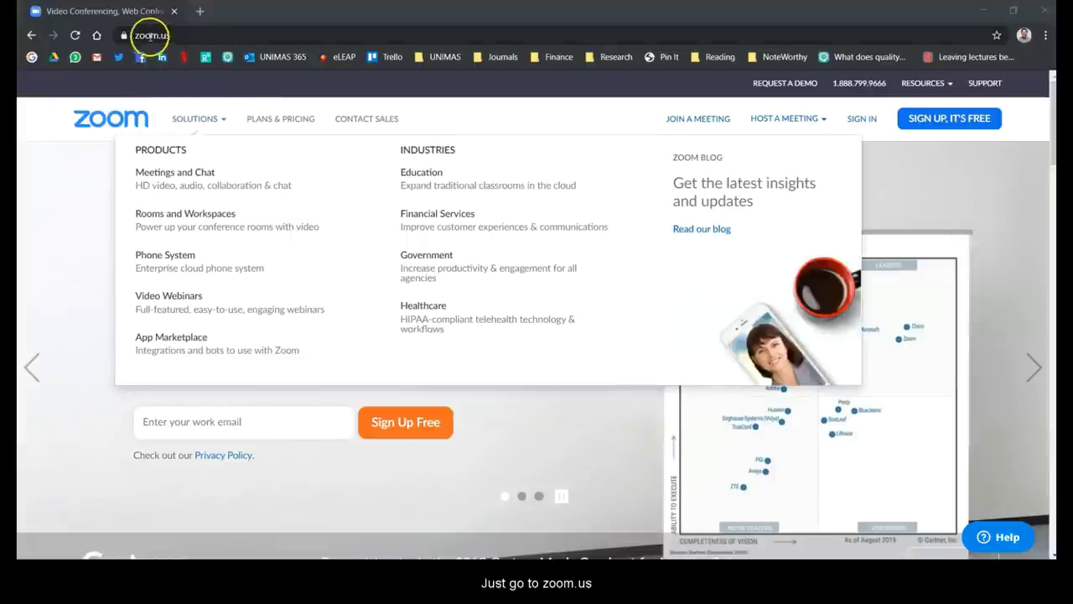
mouse_move(153, 130)
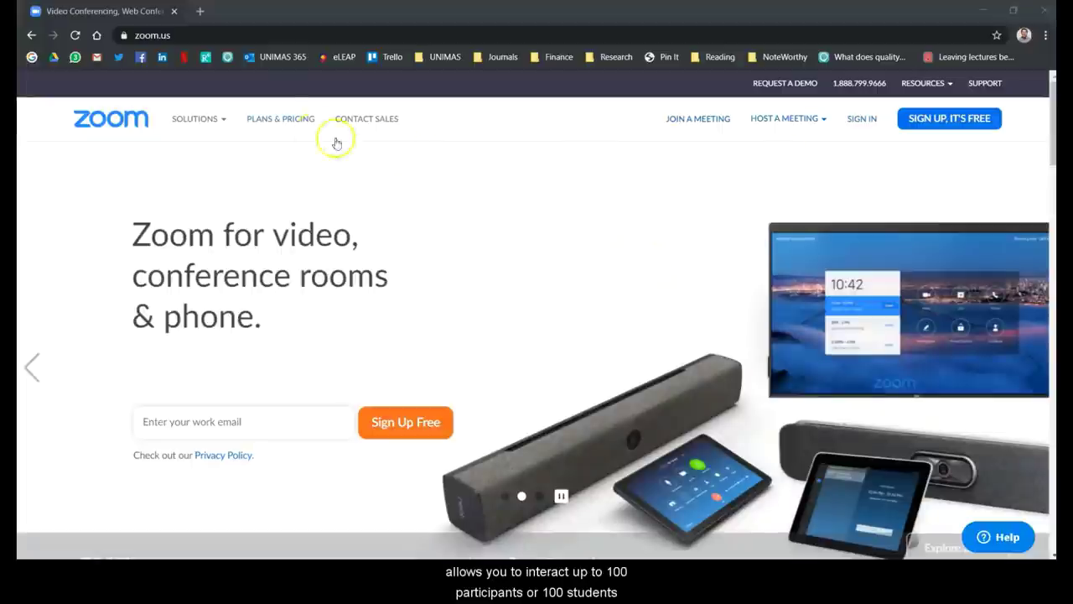
click(288, 120)
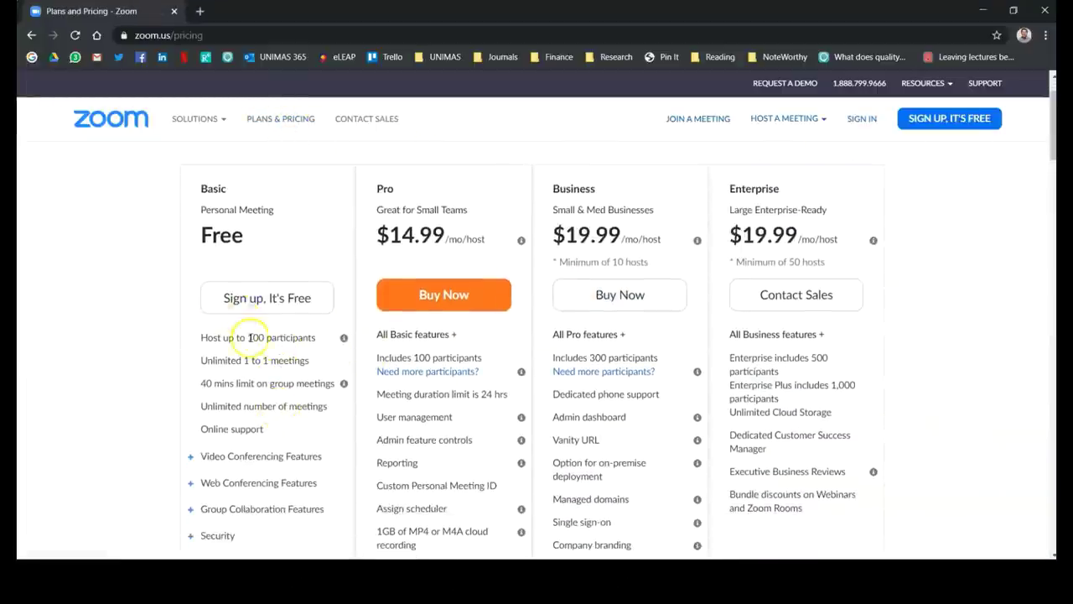
scroll(219, 335, down, 1)
drag(199, 317, 319, 314)
click(285, 324)
scroll(285, 327, up, 1)
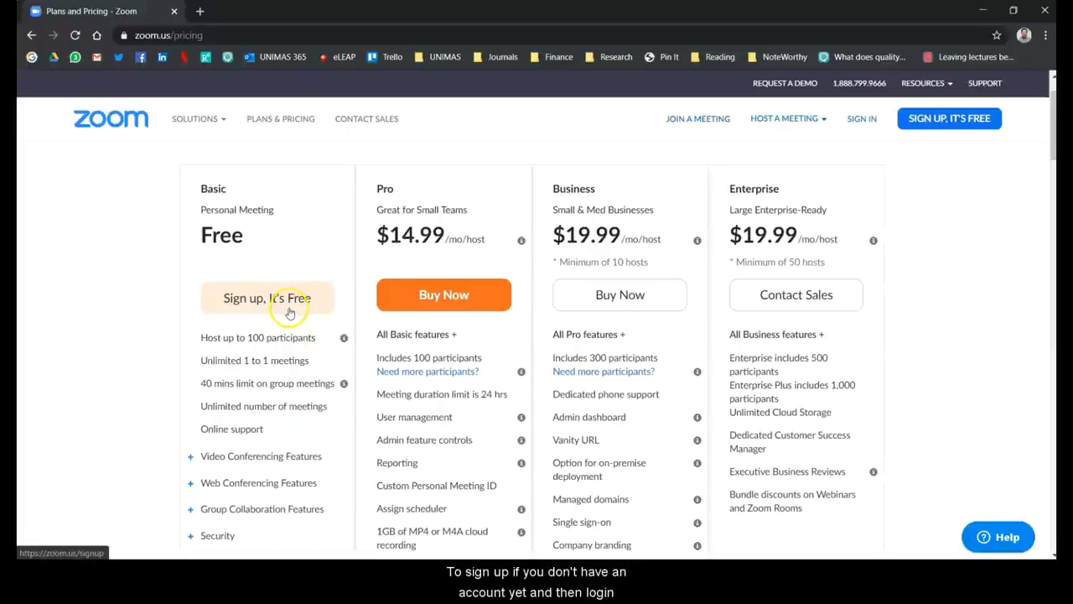
scroll(280, 360, up, 1)
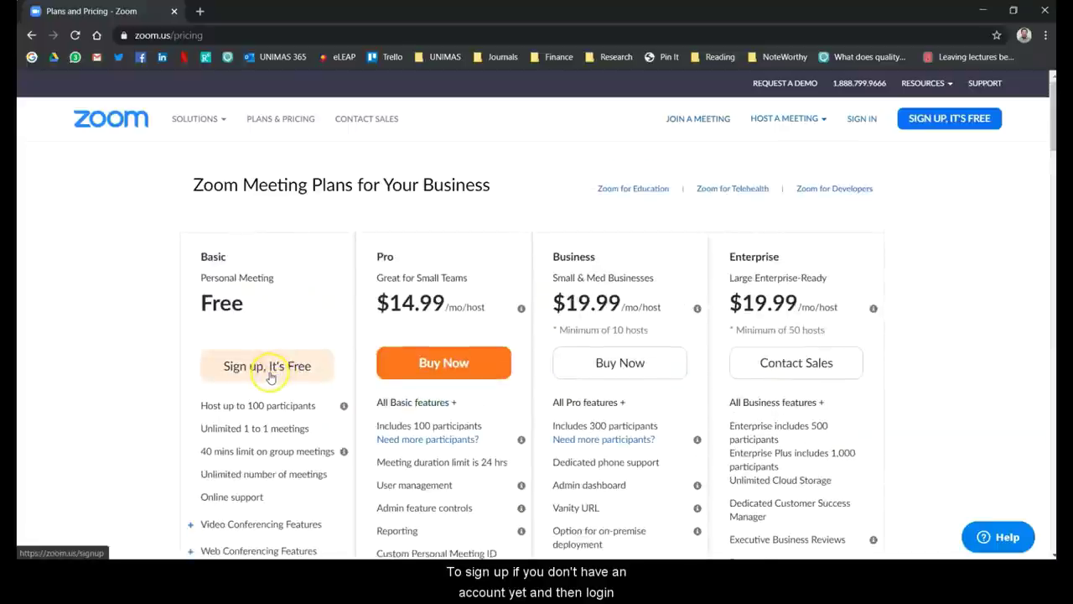
Sign in to the Zoom web portal using 'Sign in with Google' and a Google account
click(866, 119)
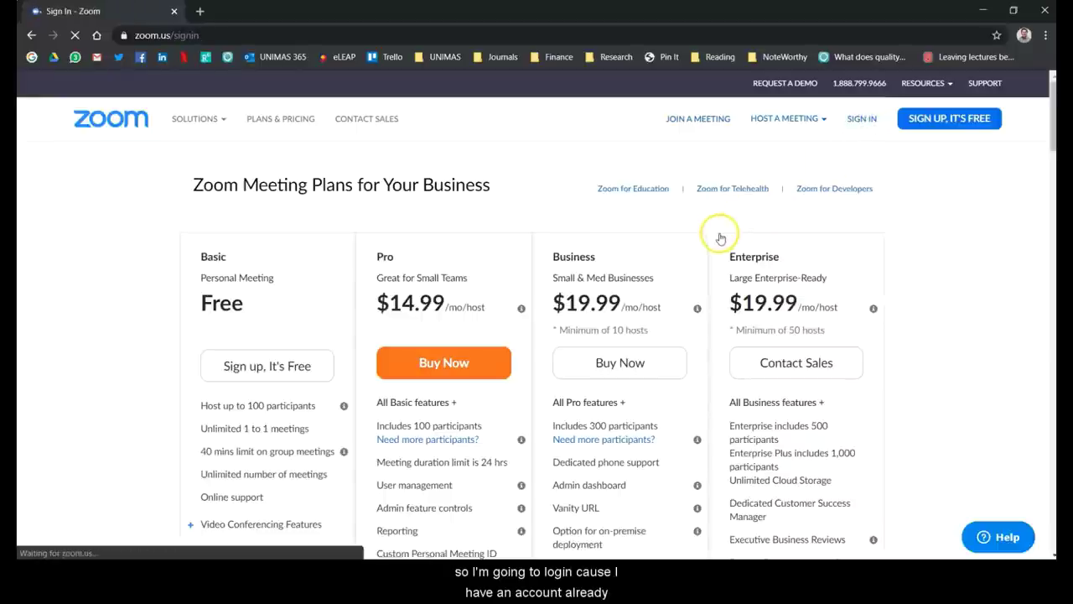
scroll(558, 360, down, 1)
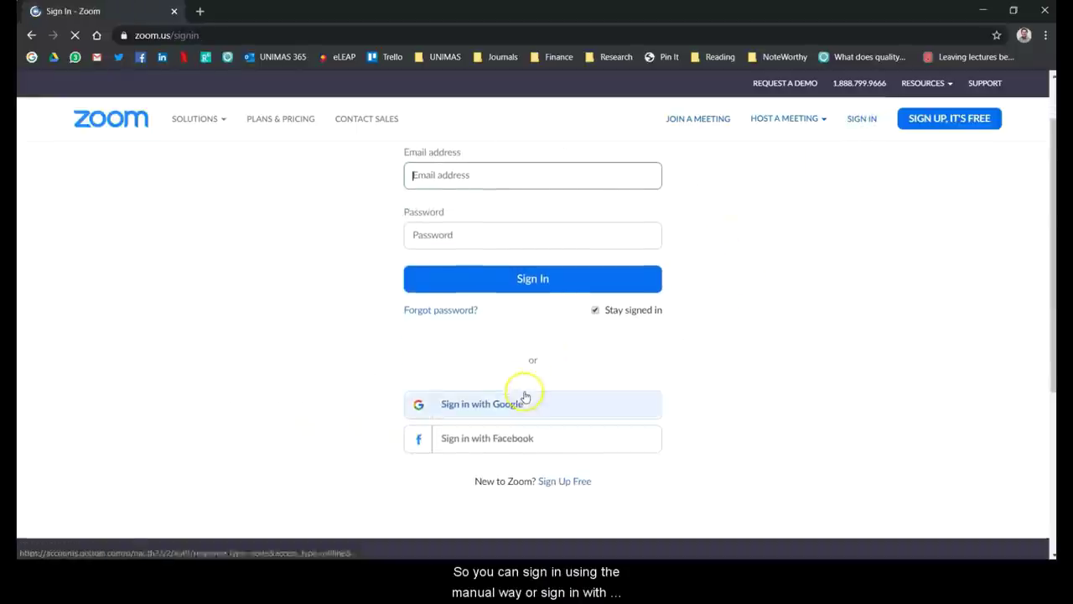
scroll(528, 391, up, 1)
scroll(553, 388, down, 1)
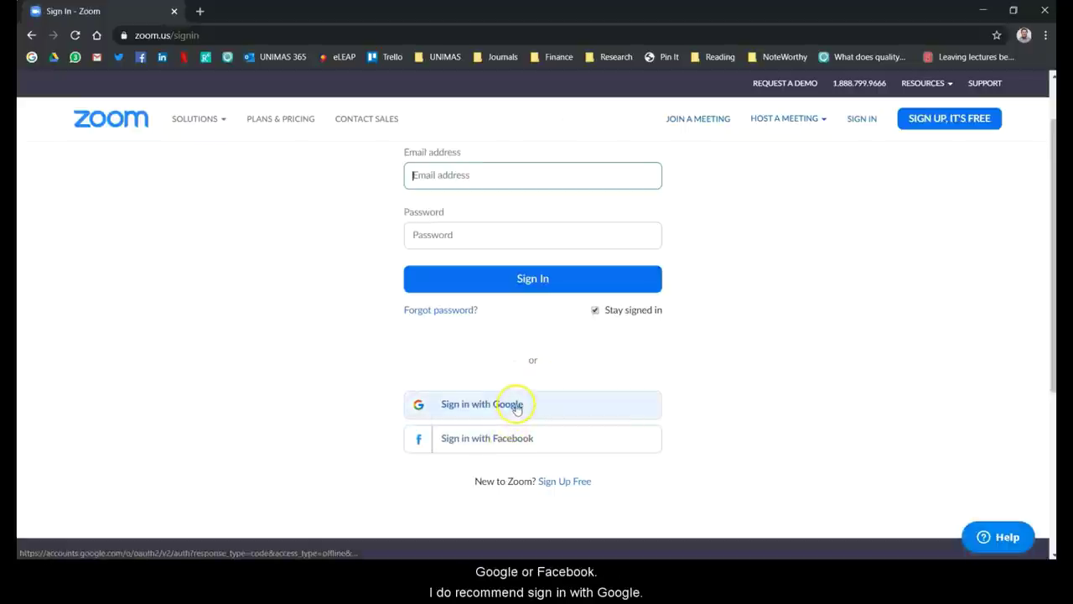
scroll(531, 404, up, 1)
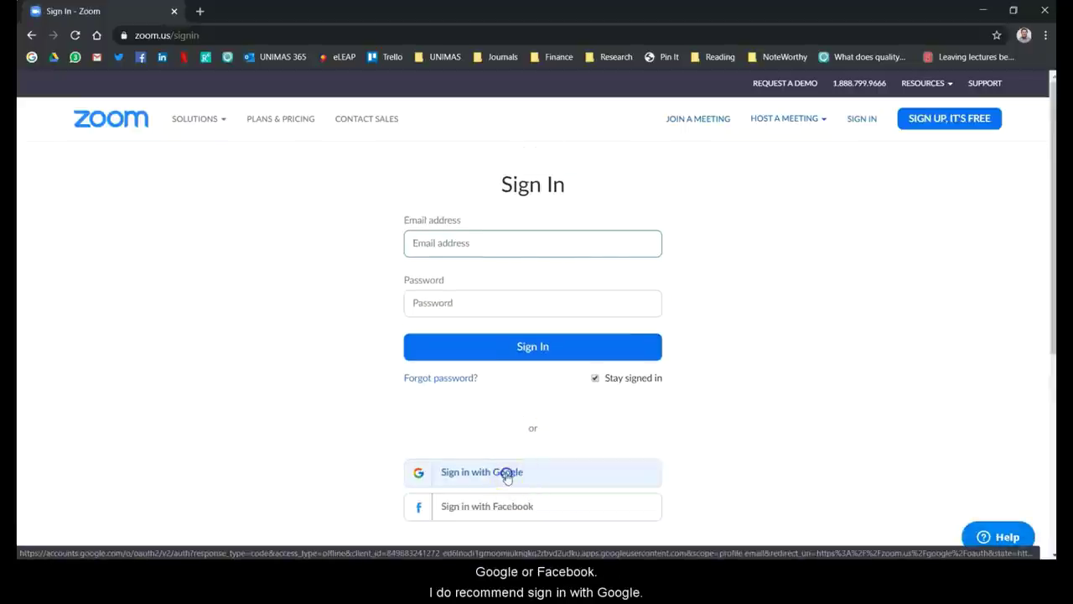
click(506, 474)
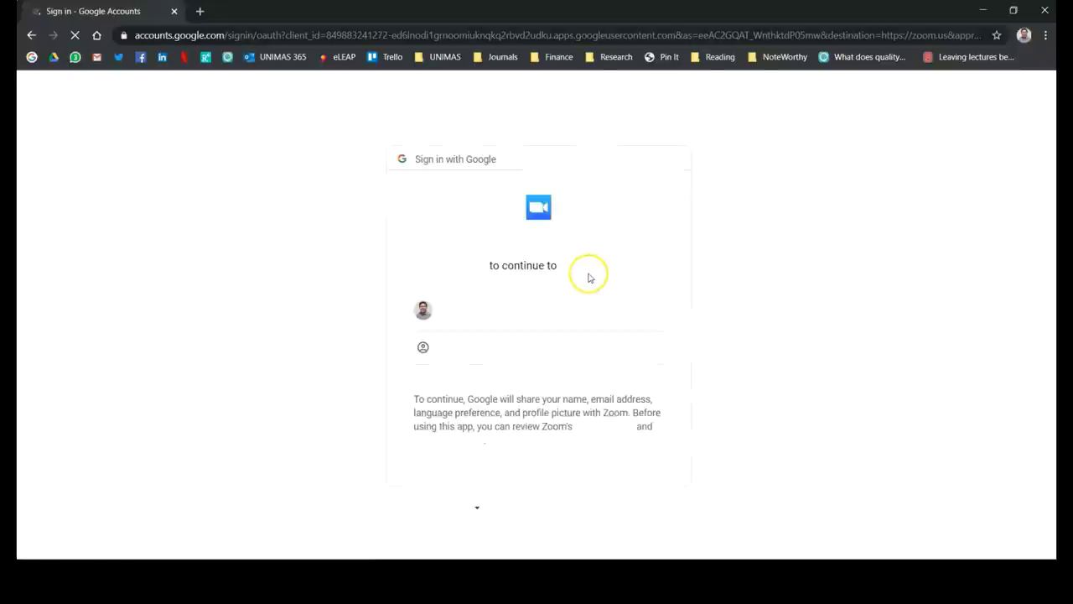
click(495, 306)
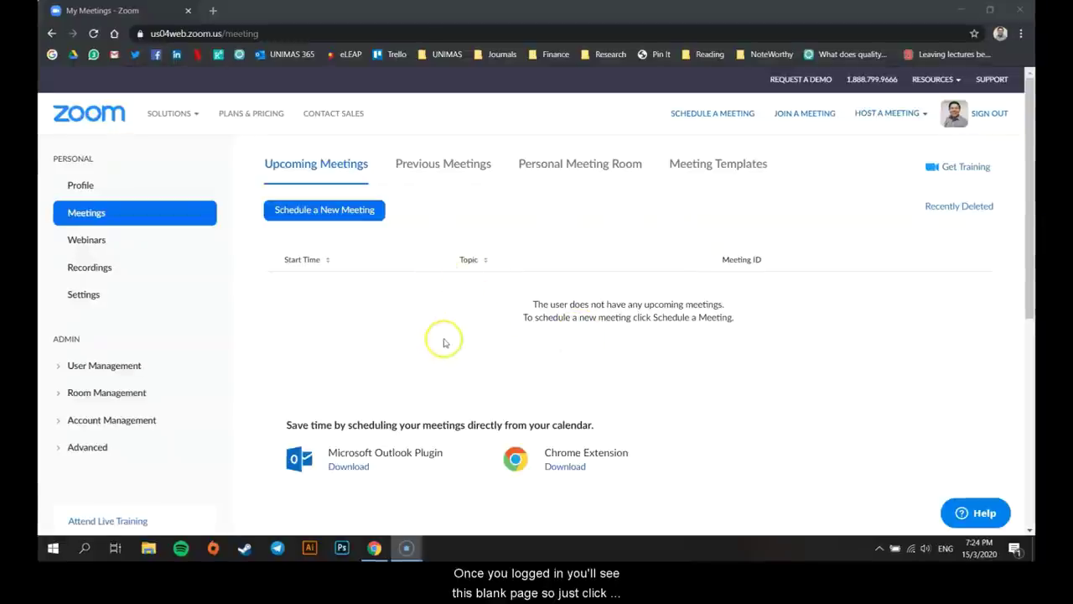
Schedule a new meeting titled 'Week 8 Online Class for PBL2093' with description 'This is for PBL2093 s'
click(323, 211)
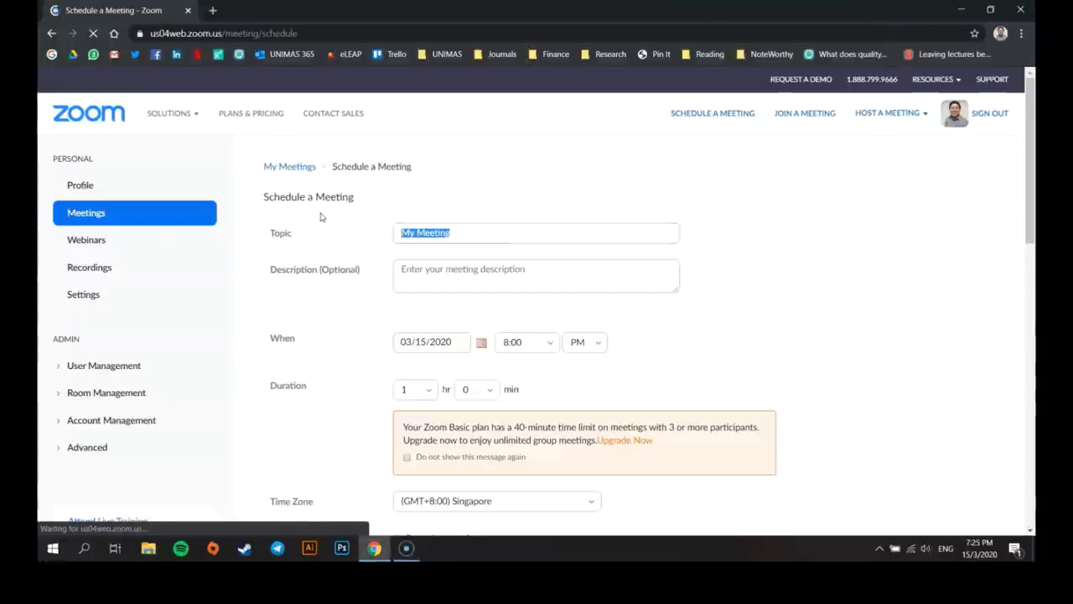
drag(462, 232, 374, 233)
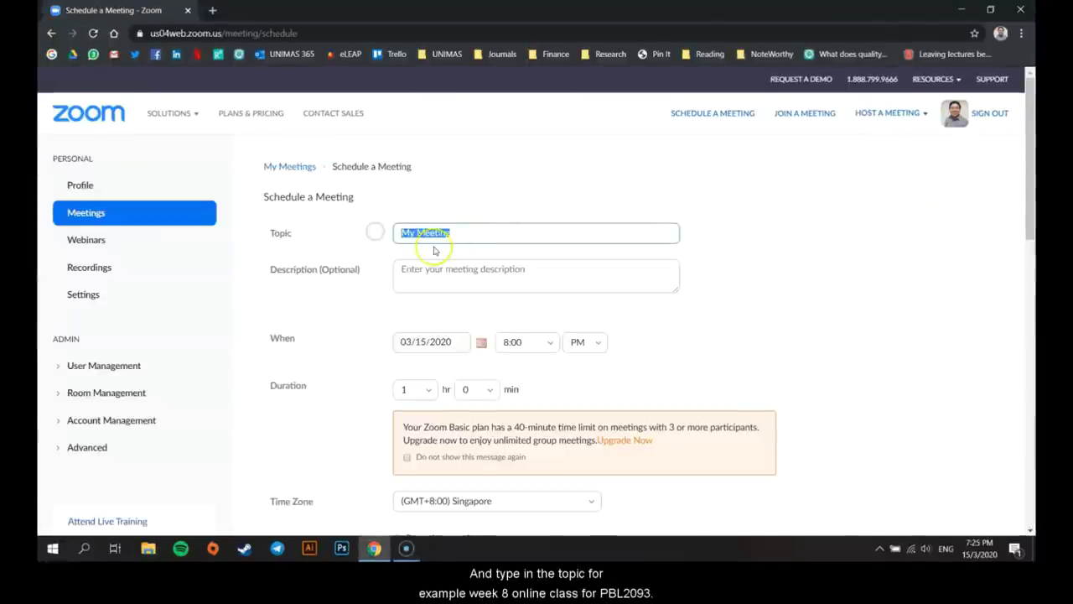
text(Week)
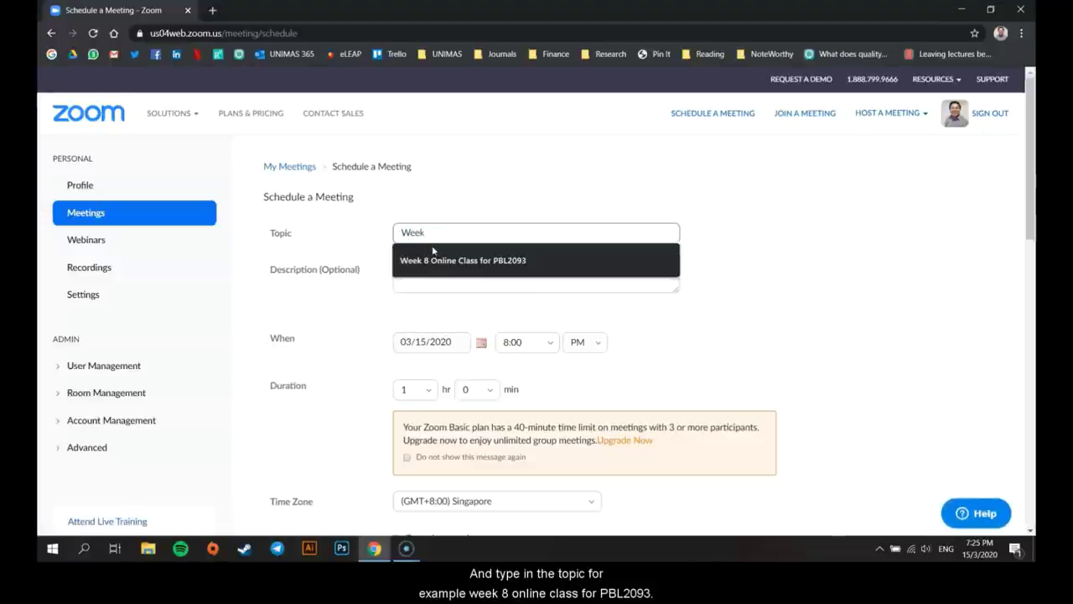
click(436, 258)
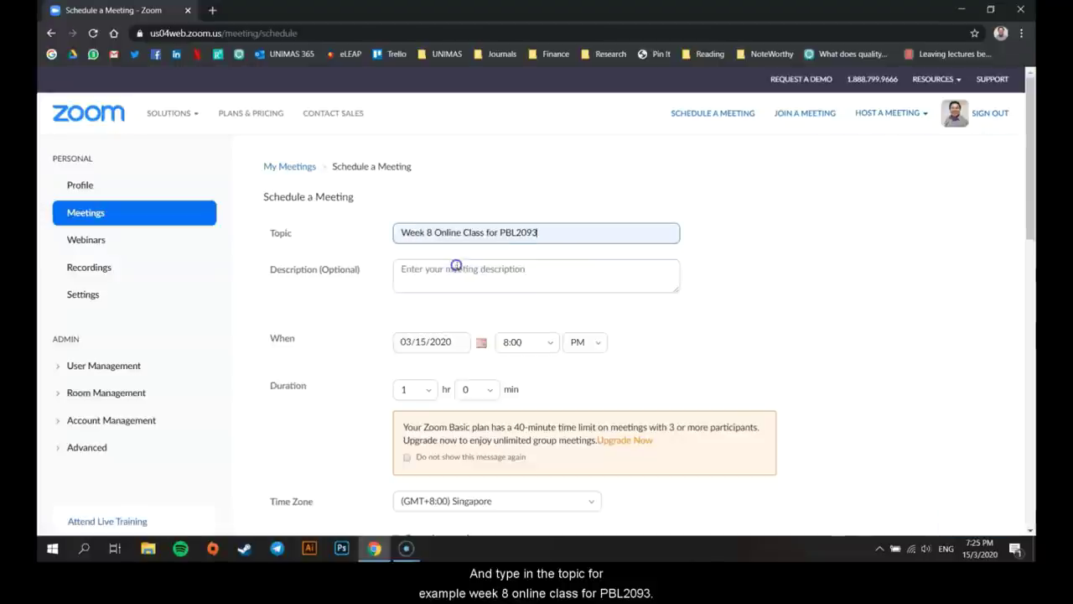
click(521, 277)
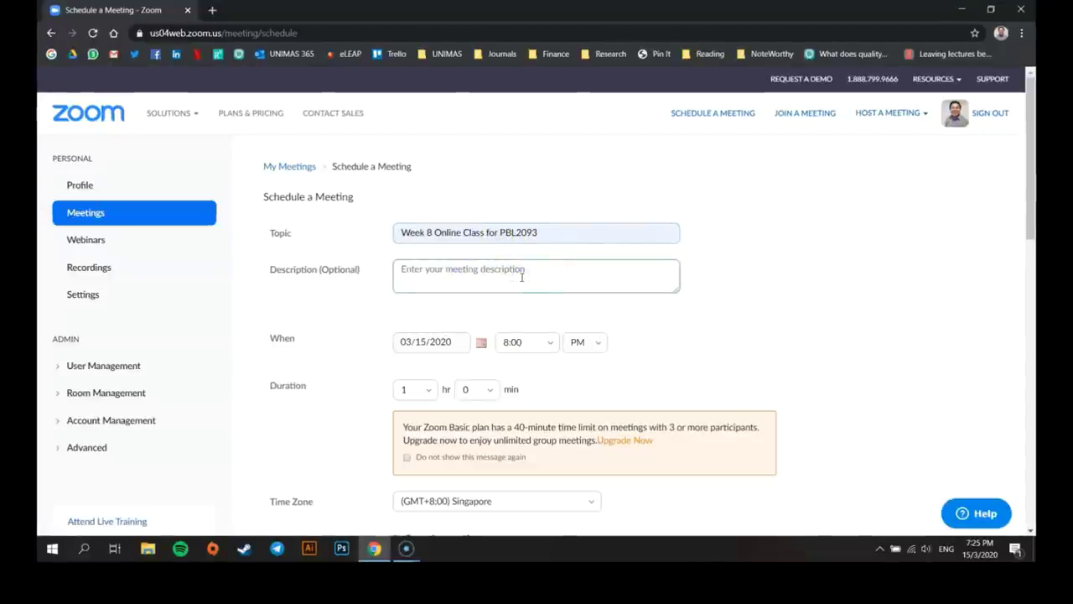
text(This is for PB)
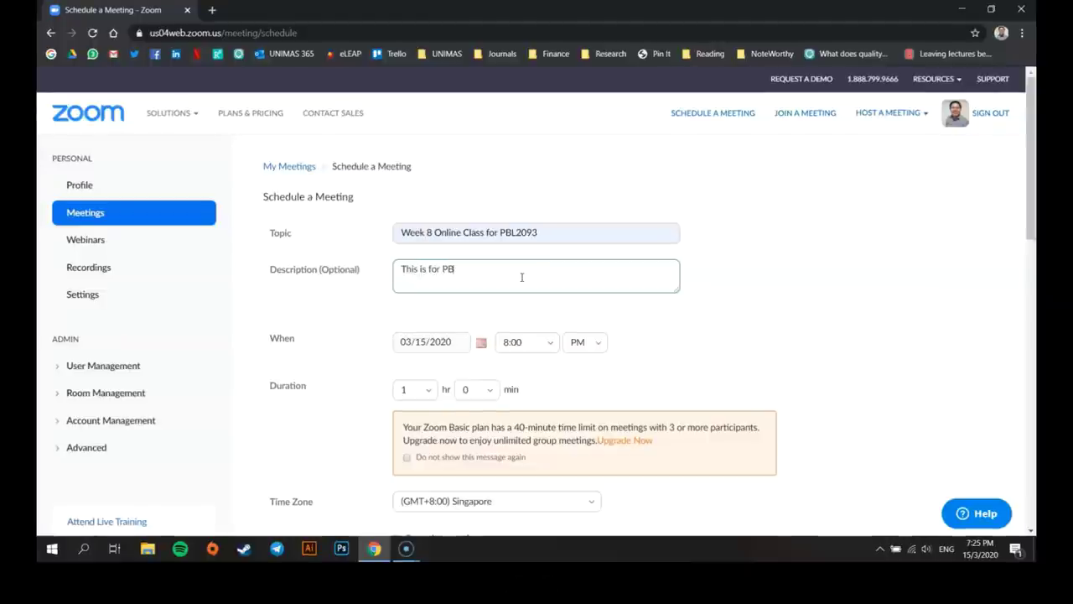
text(L2093 students)
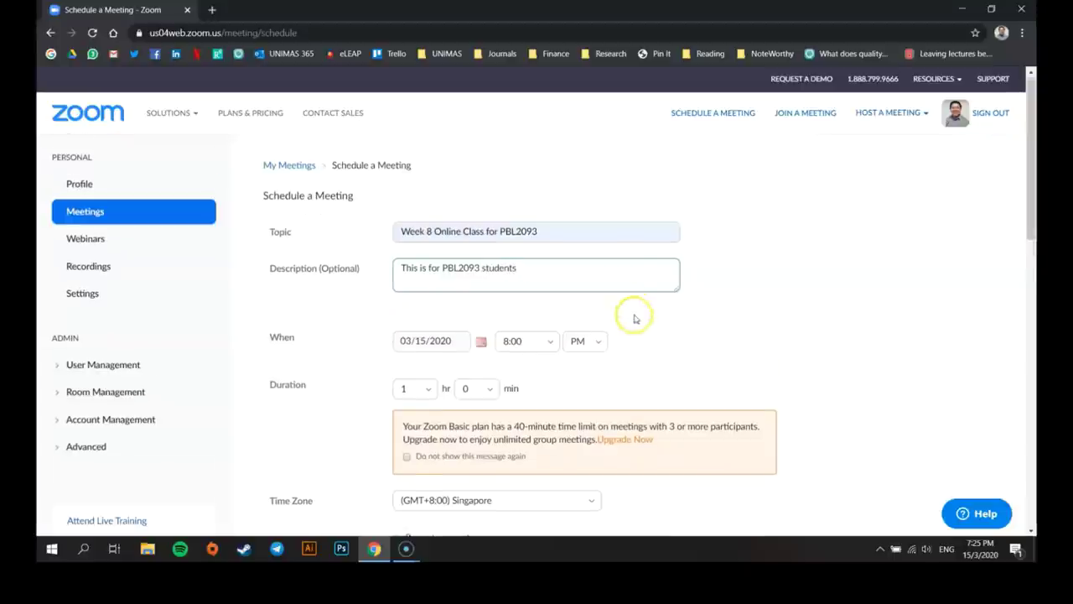
Set the meeting date to 03/16/2020 with a 9:00 AM start time
scroll(635, 313, down, 1)
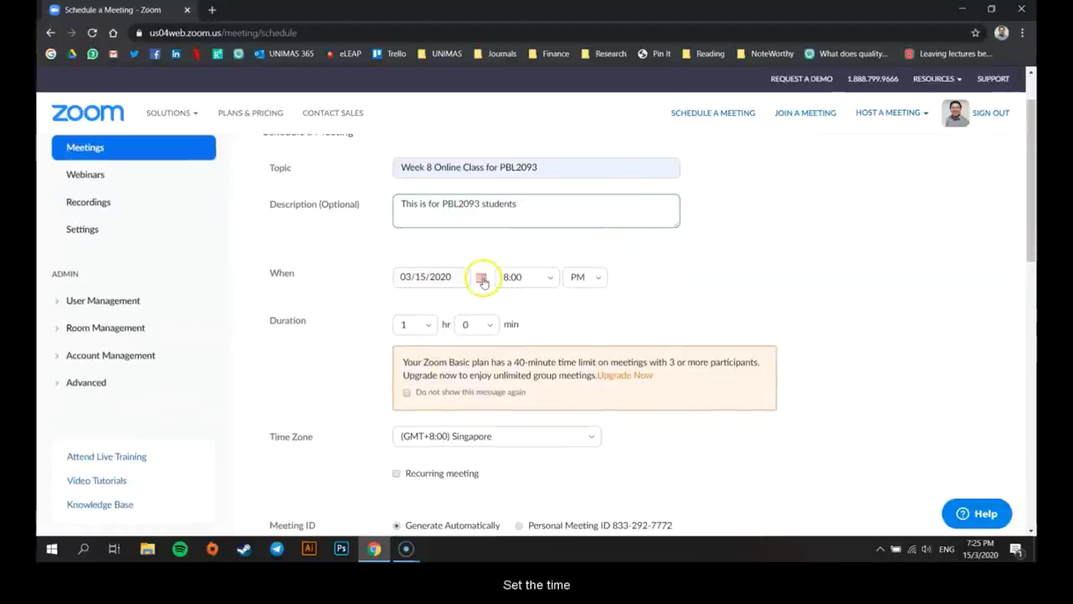
click(483, 280)
click(422, 355)
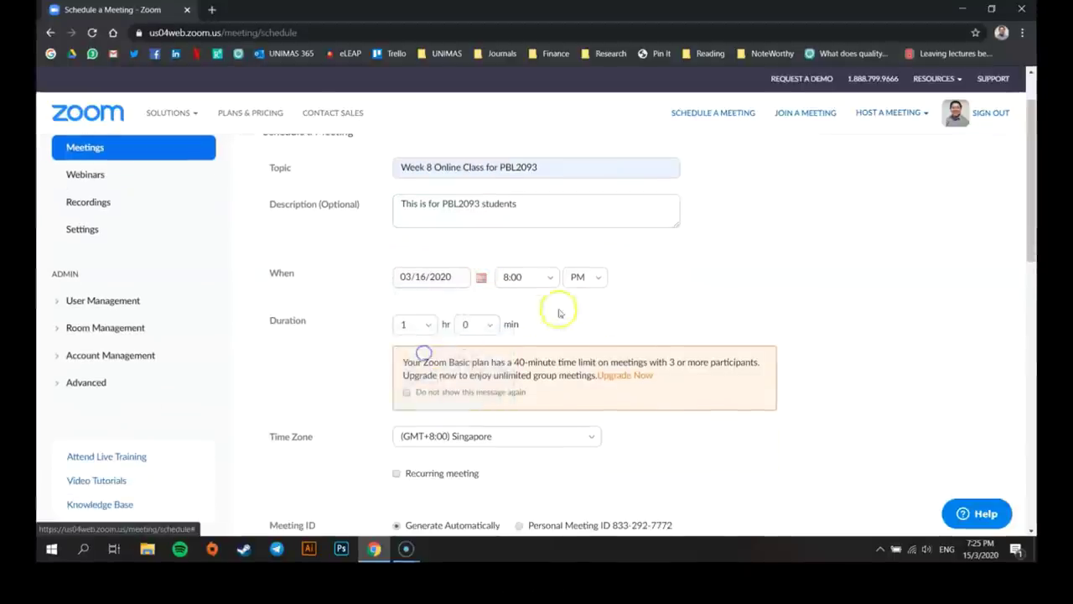
click(550, 282)
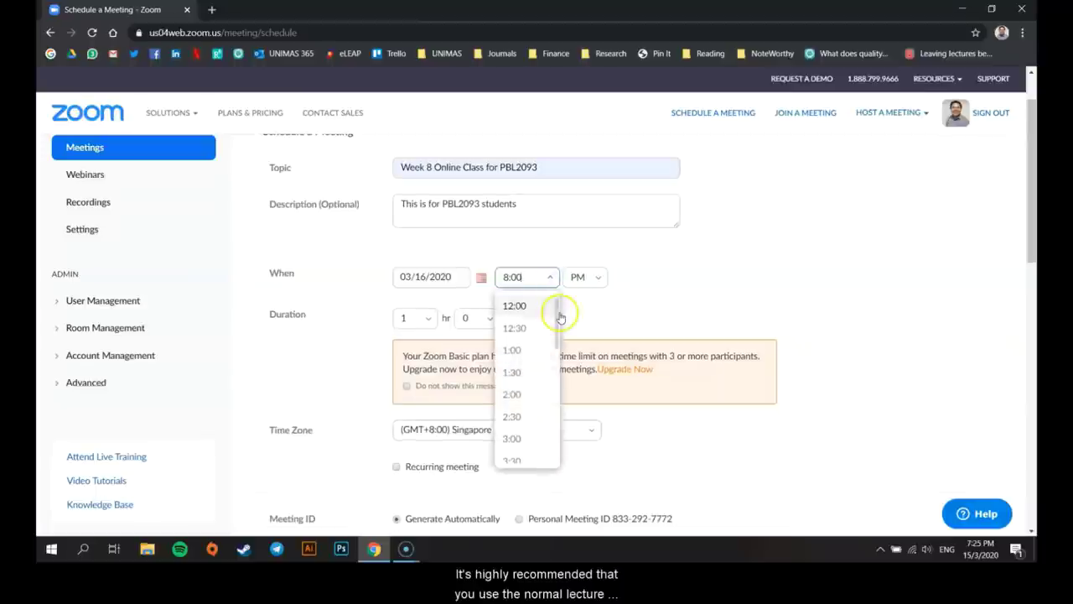
scroll(536, 336, down, 5)
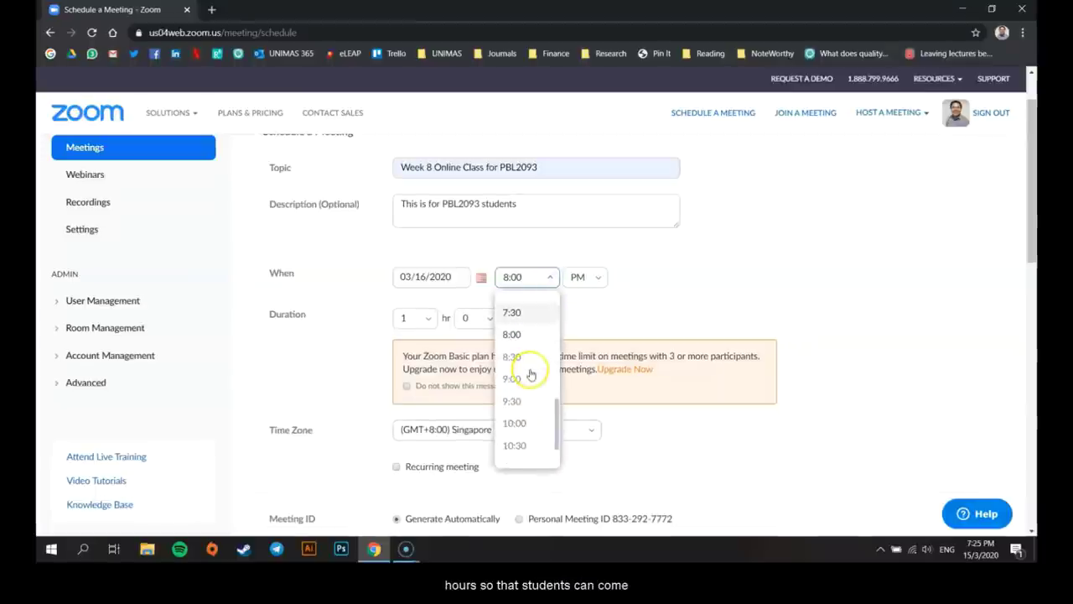
click(528, 378)
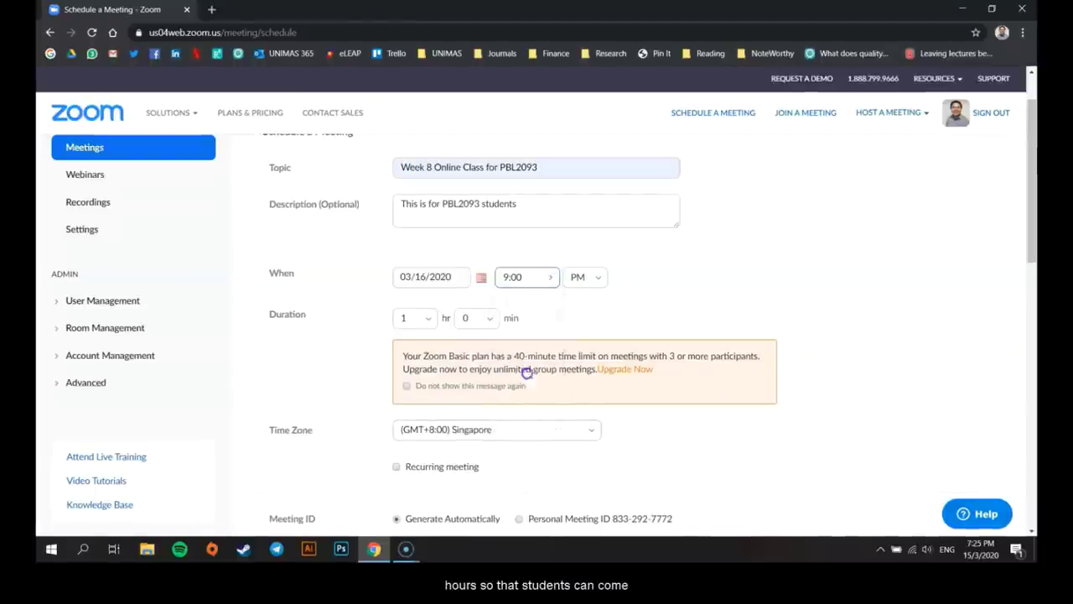
click(595, 277)
click(577, 306)
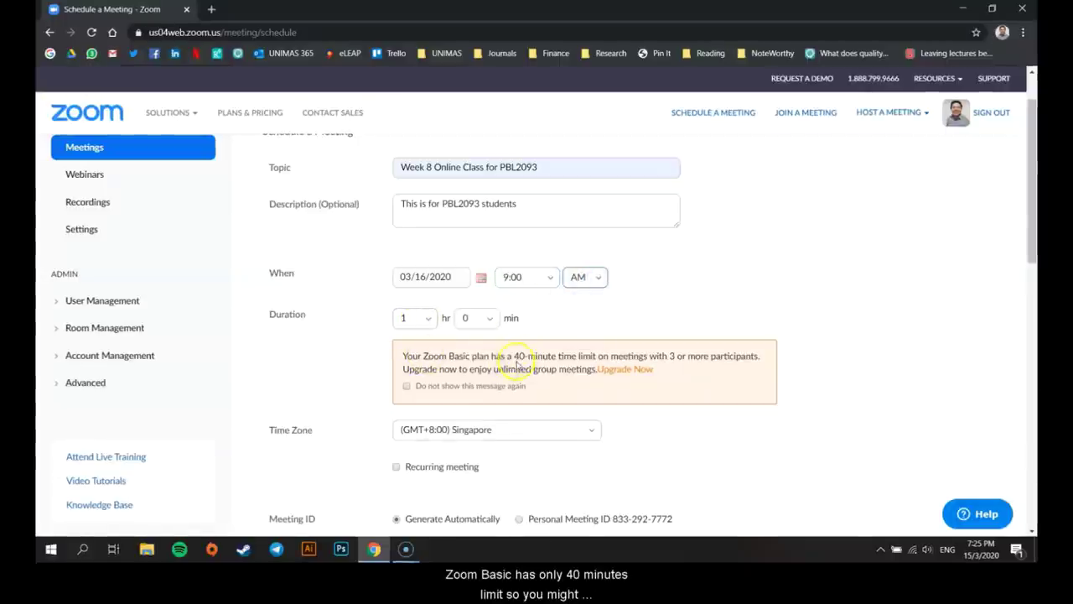
Set the meeting duration to 0 hours 45 minutes
click(421, 319)
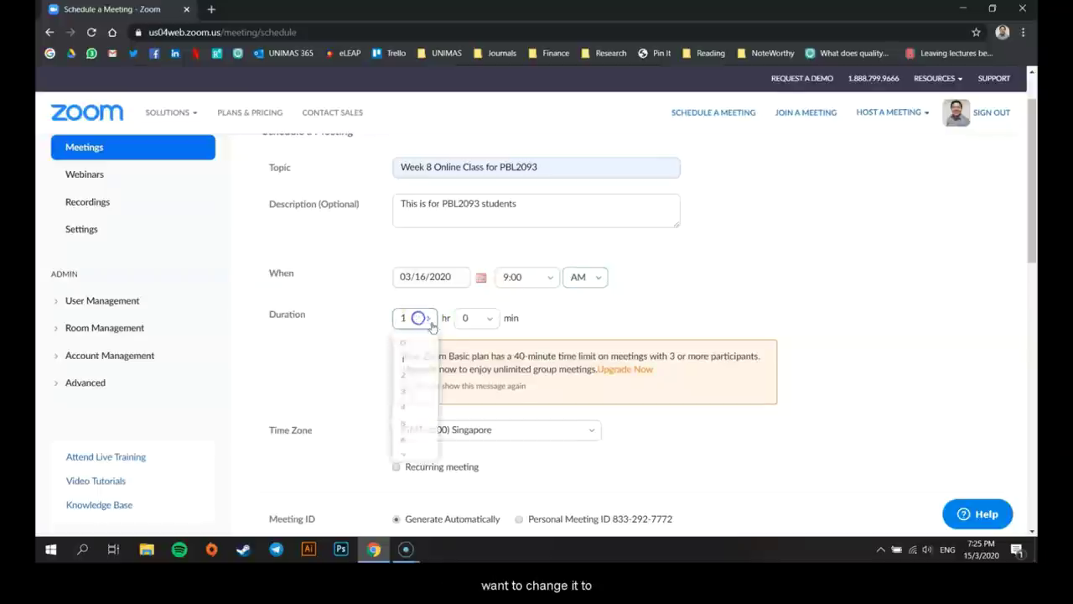
click(421, 319)
click(422, 320)
click(419, 347)
click(488, 320)
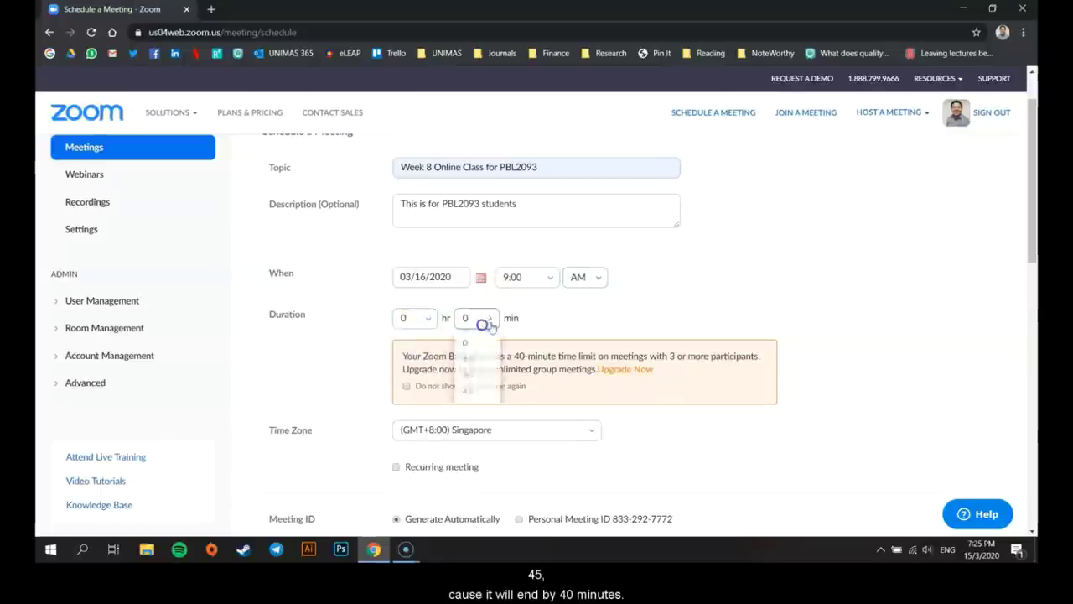
click(491, 320)
click(491, 321)
click(474, 412)
scroll(663, 339, up, 2)
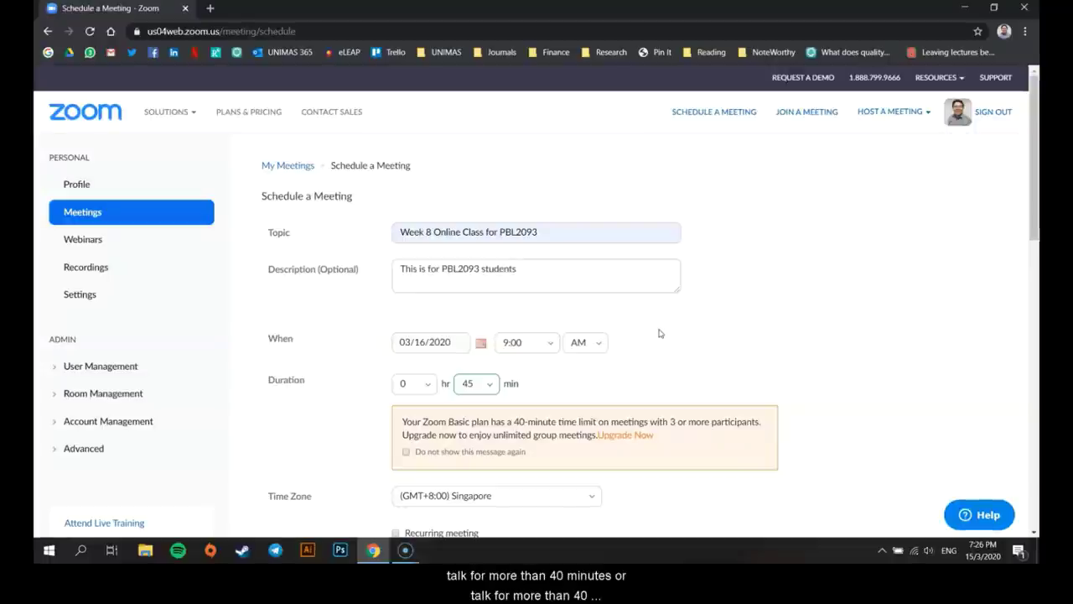
click(689, 350)
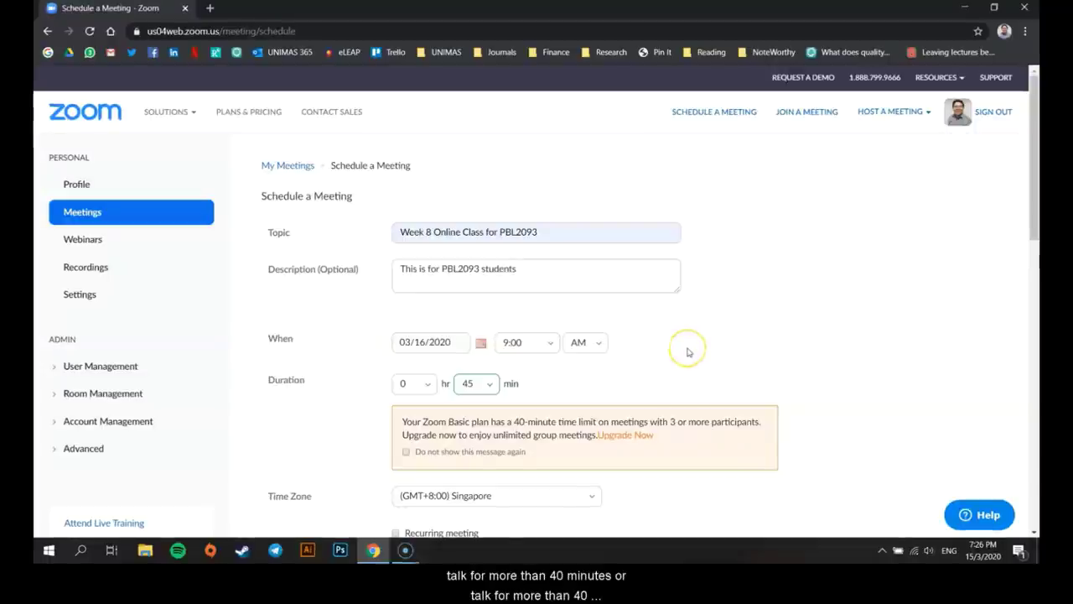
Enable mute upon entry, waiting room and automatic recording, then save the meeting
scroll(688, 353, down, 2)
scroll(684, 355, up, 2)
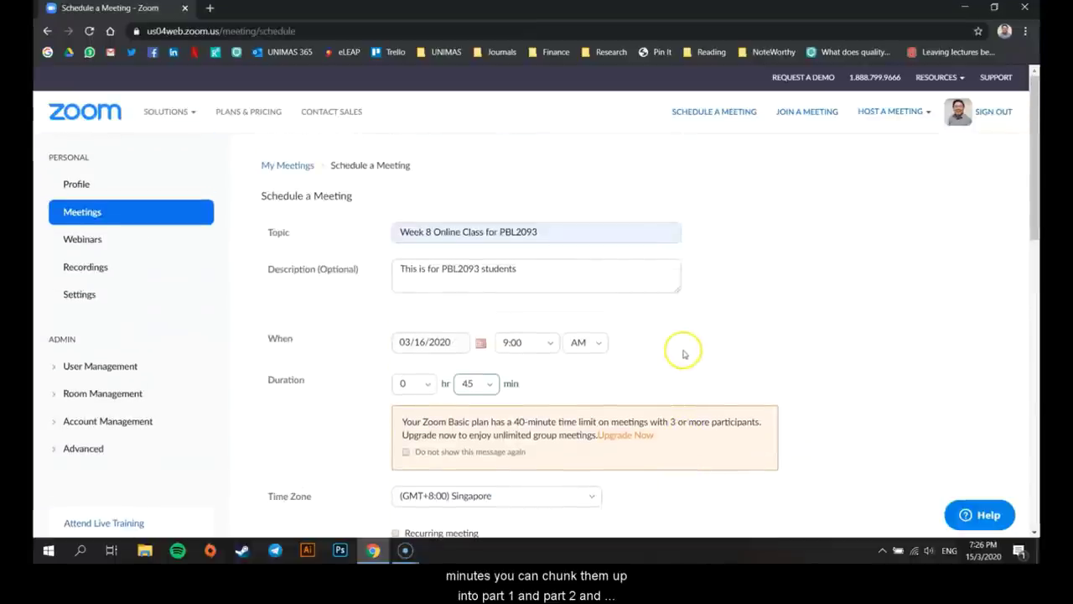
scroll(680, 352, down, 1)
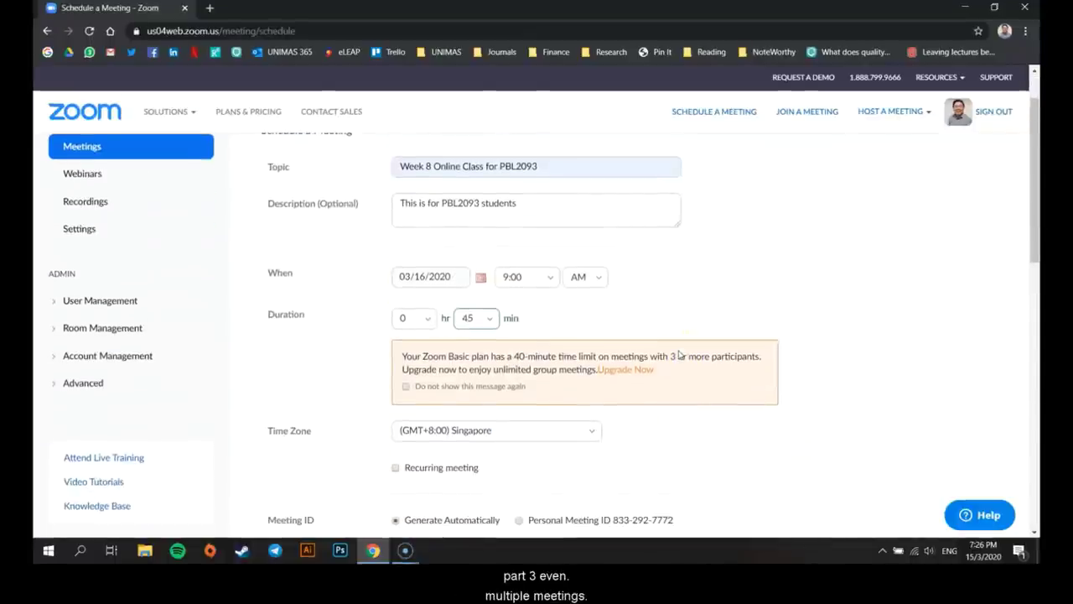
scroll(680, 356, down, 2)
click(611, 318)
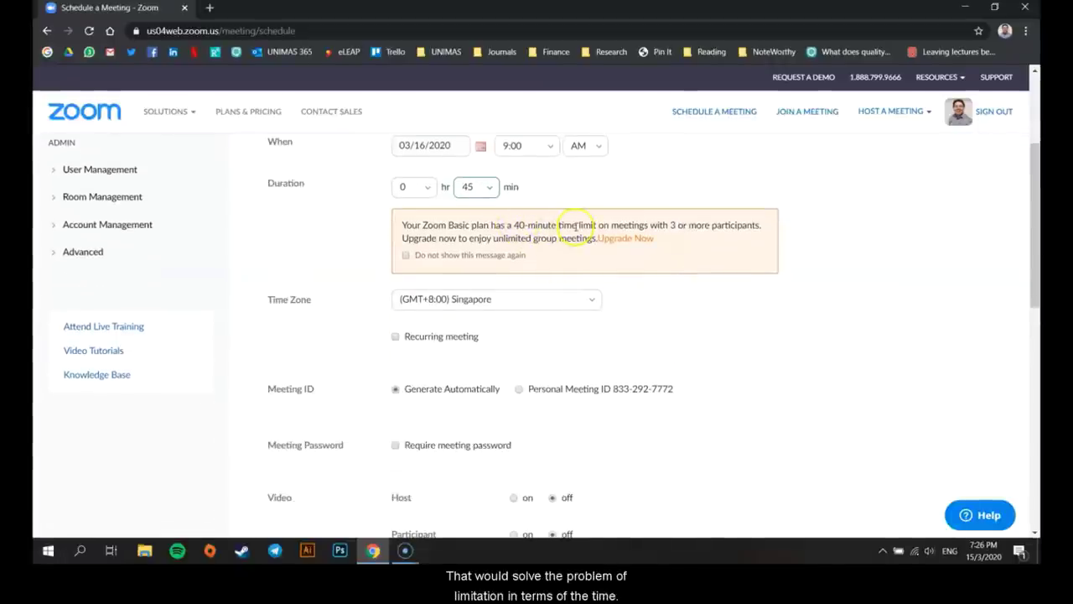
scroll(677, 342, down, 2)
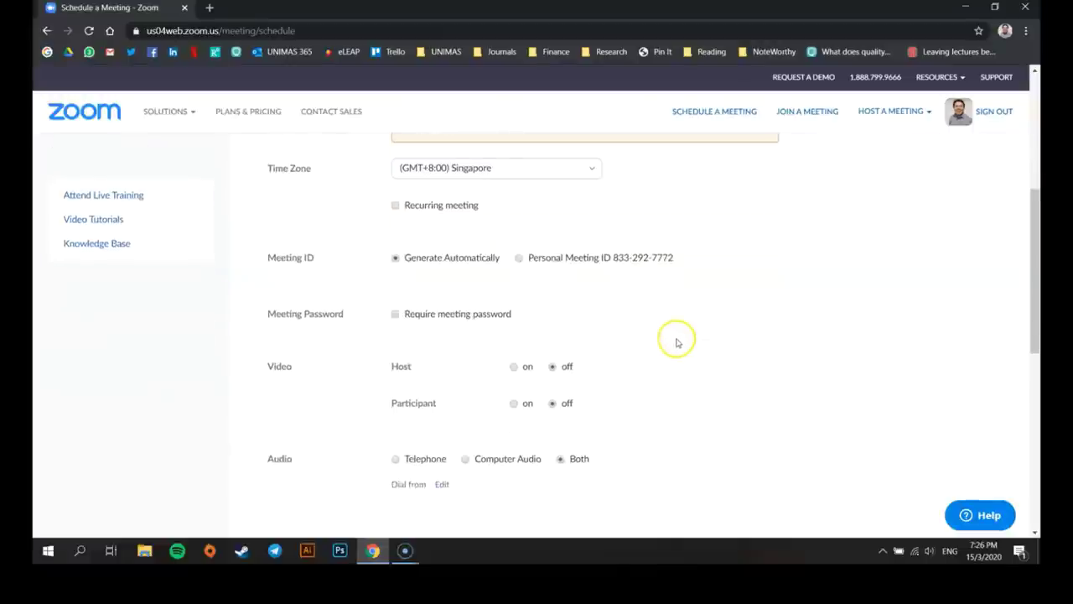
scroll(678, 342, down, 4)
scroll(677, 342, up, 4)
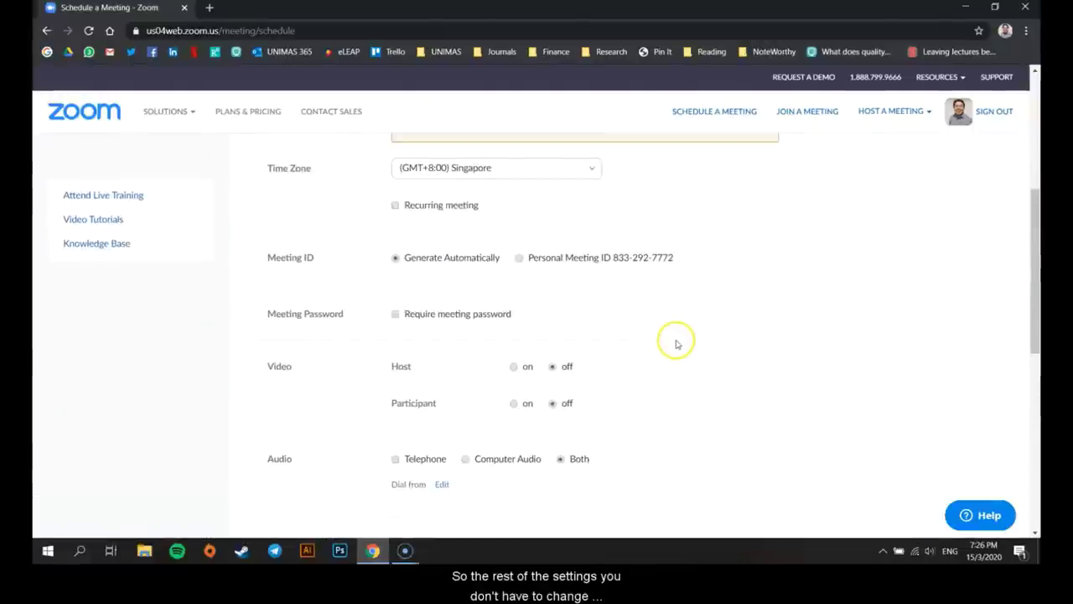
scroll(677, 342, down, 5)
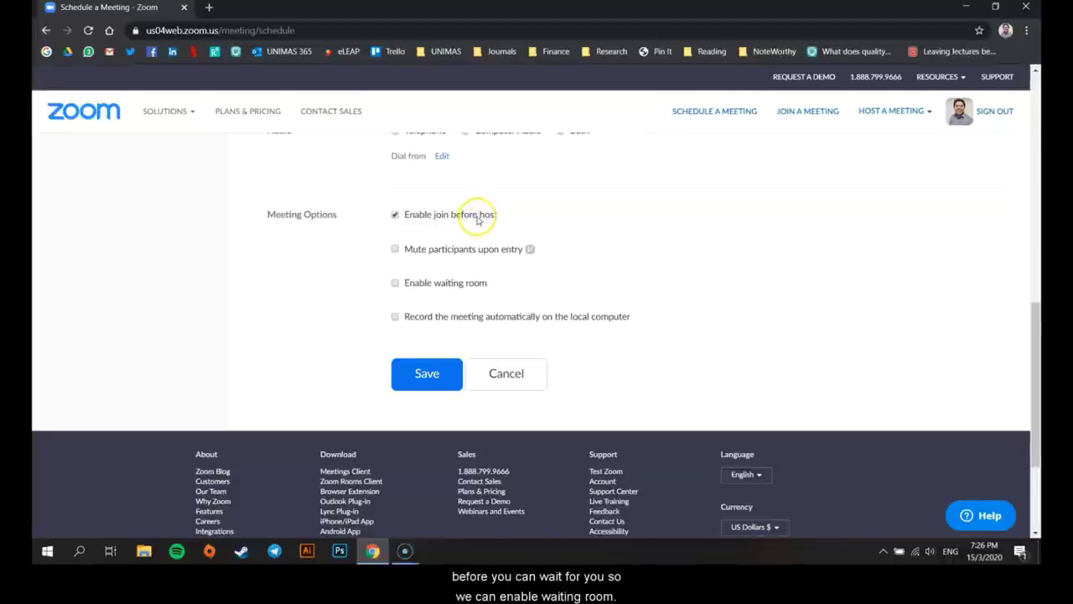
click(395, 283)
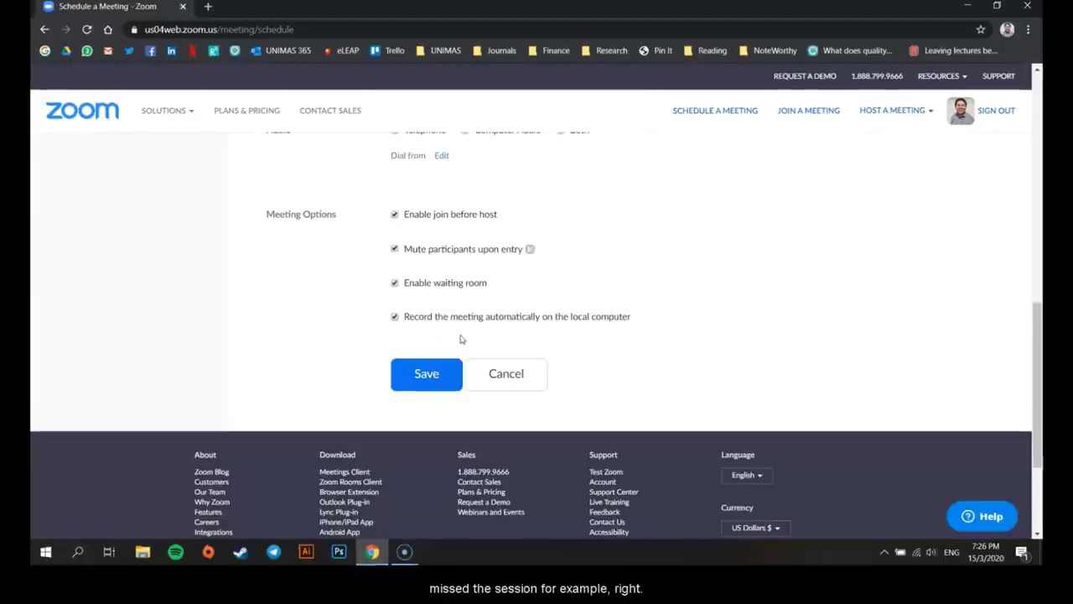
click(431, 363)
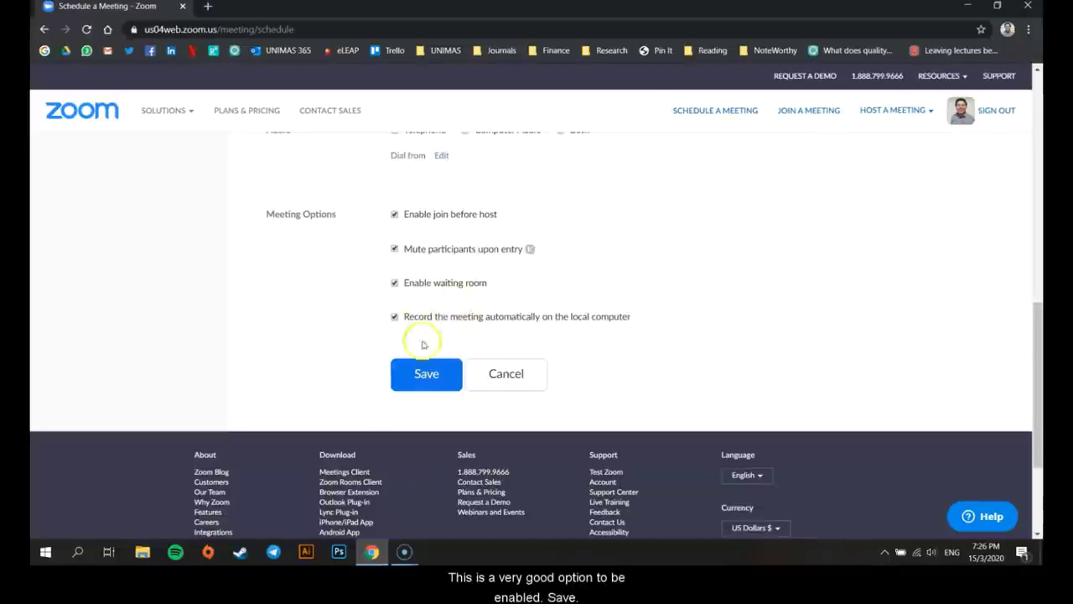
click(426, 373)
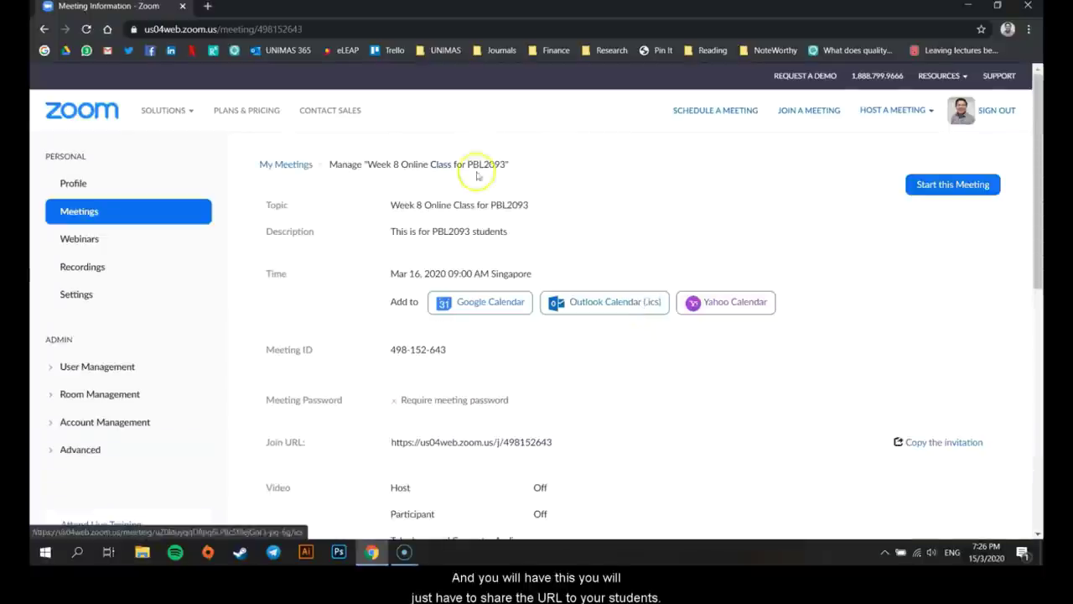
Highlight the saved meeting's join URL and meeting ID on its information page
scroll(486, 402, down, 3)
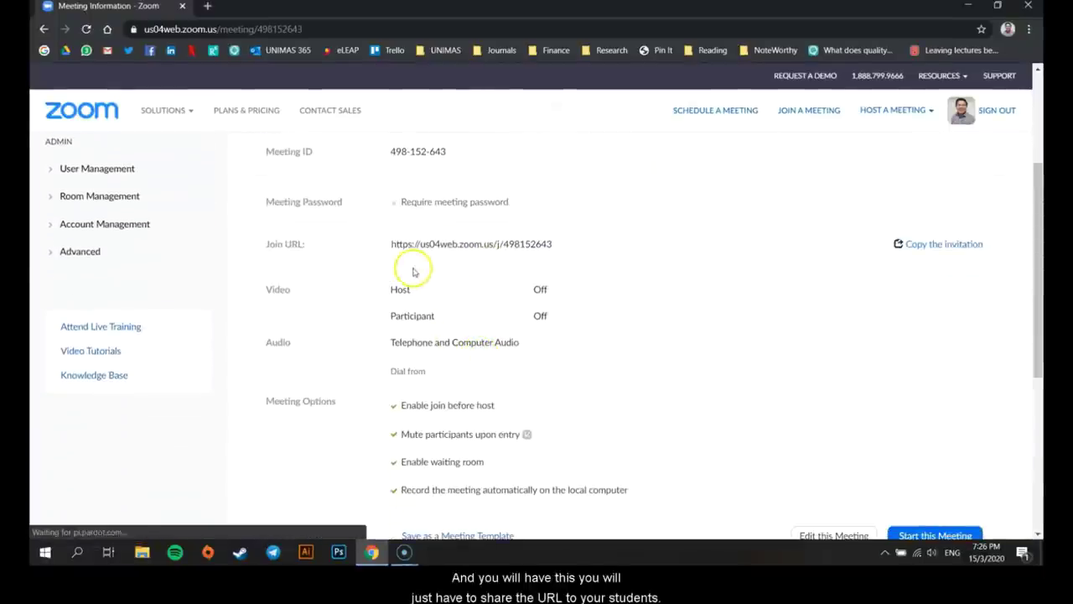
drag(388, 243, 574, 245)
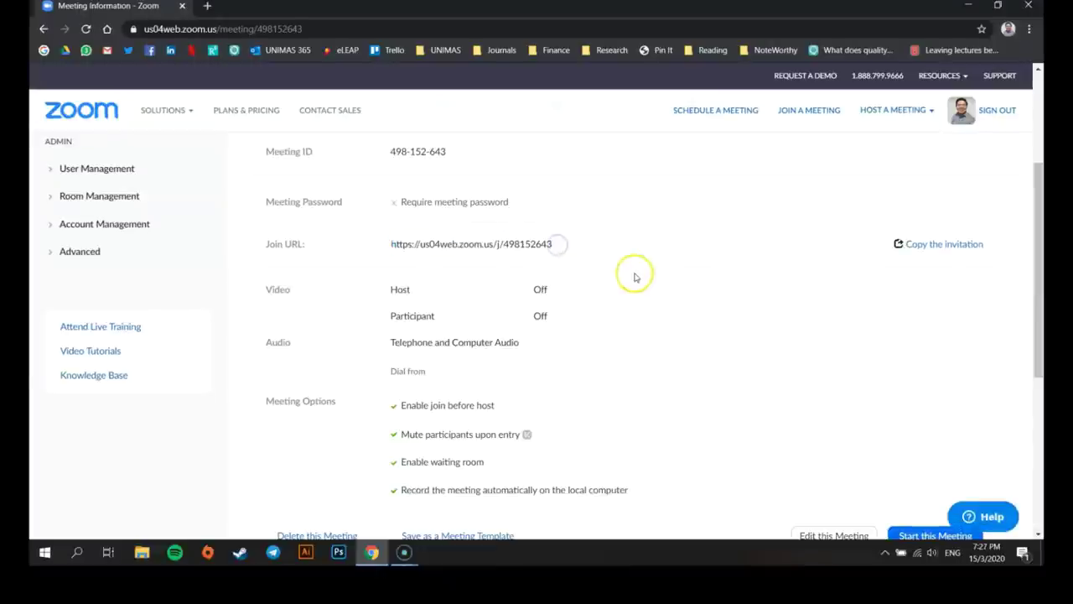
scroll(650, 360, down, 2)
scroll(652, 364, up, 3)
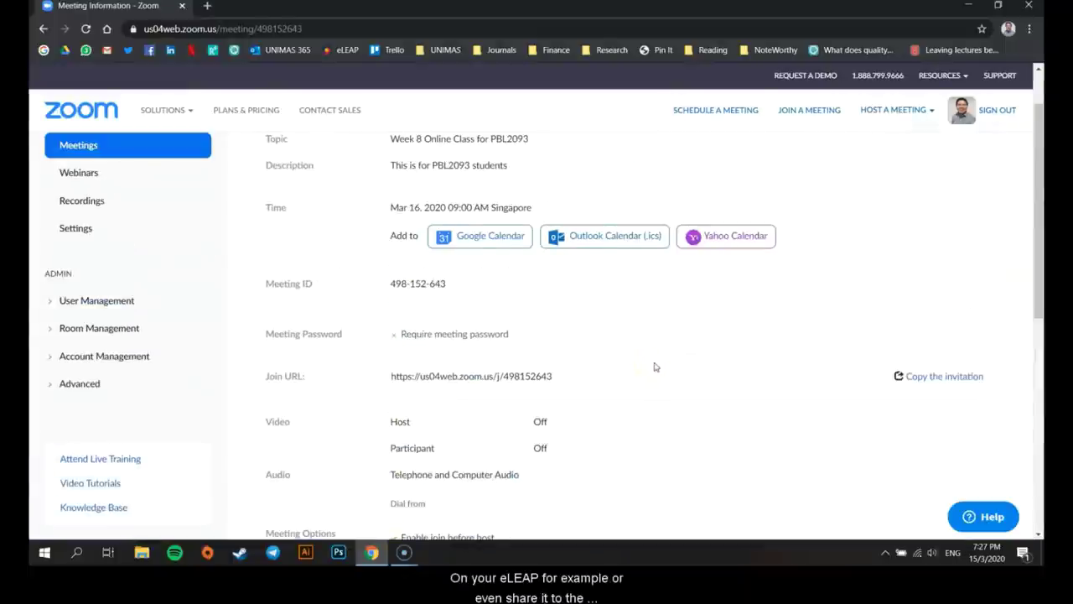
scroll(653, 365, up, 1)
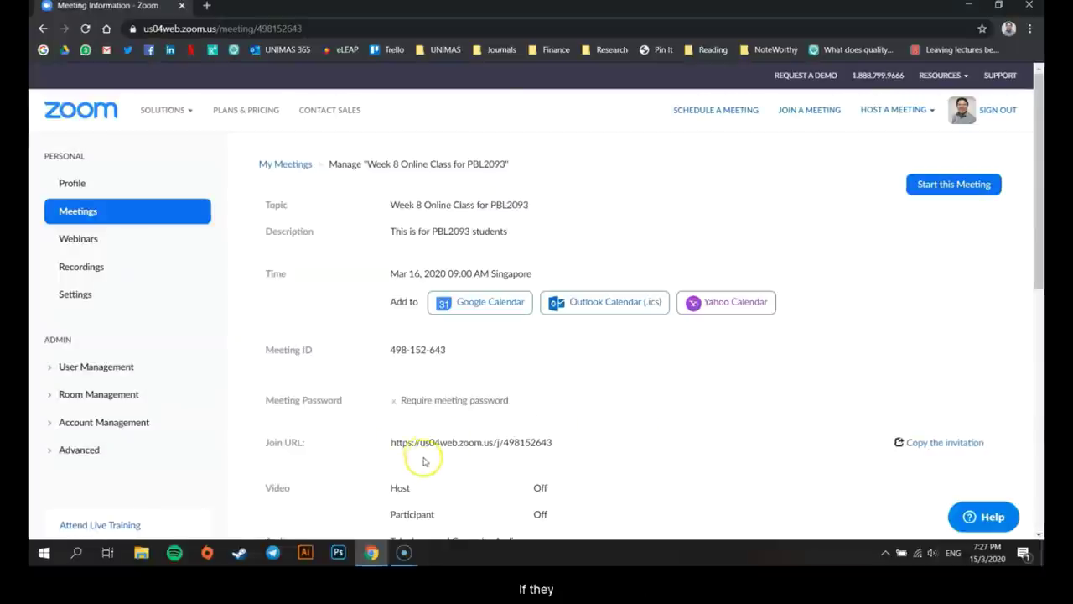
drag(391, 448, 549, 441)
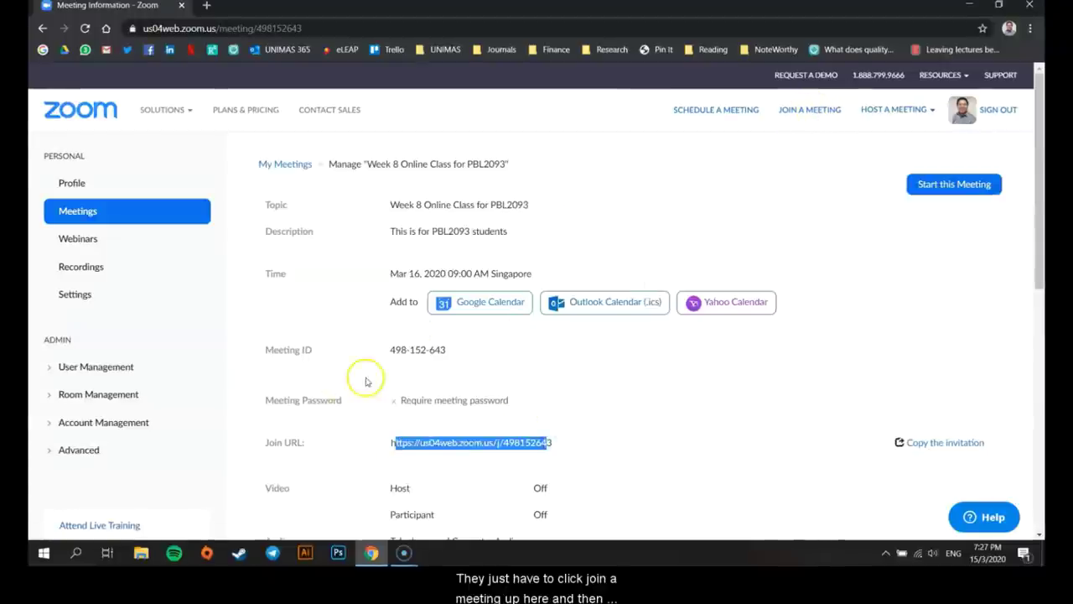
drag(389, 353, 451, 353)
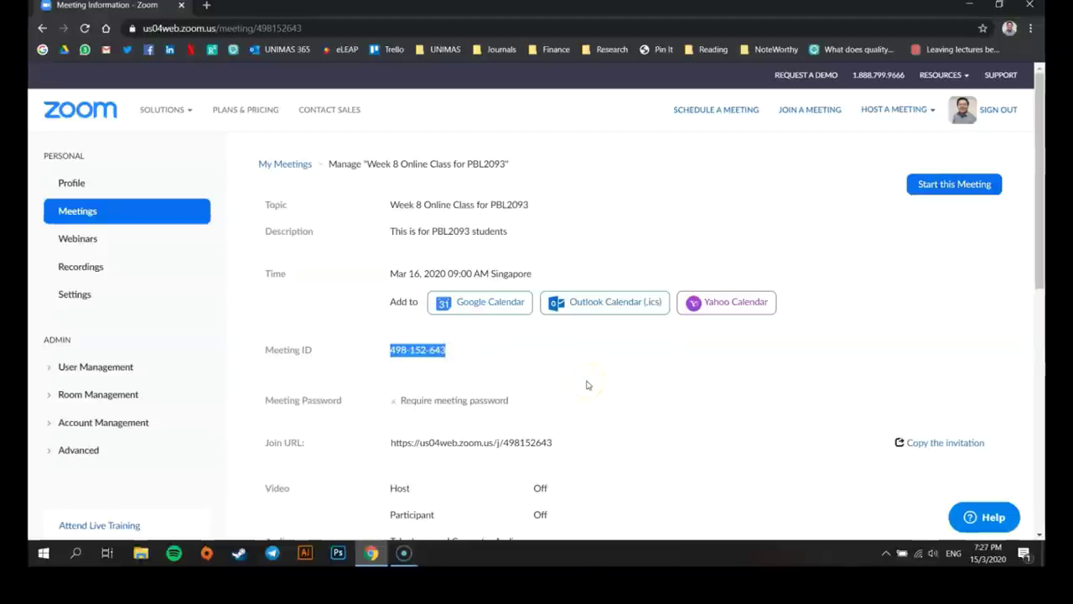
Start the Week 8 class meeting and let the browser open Zoom Meetings
click(956, 184)
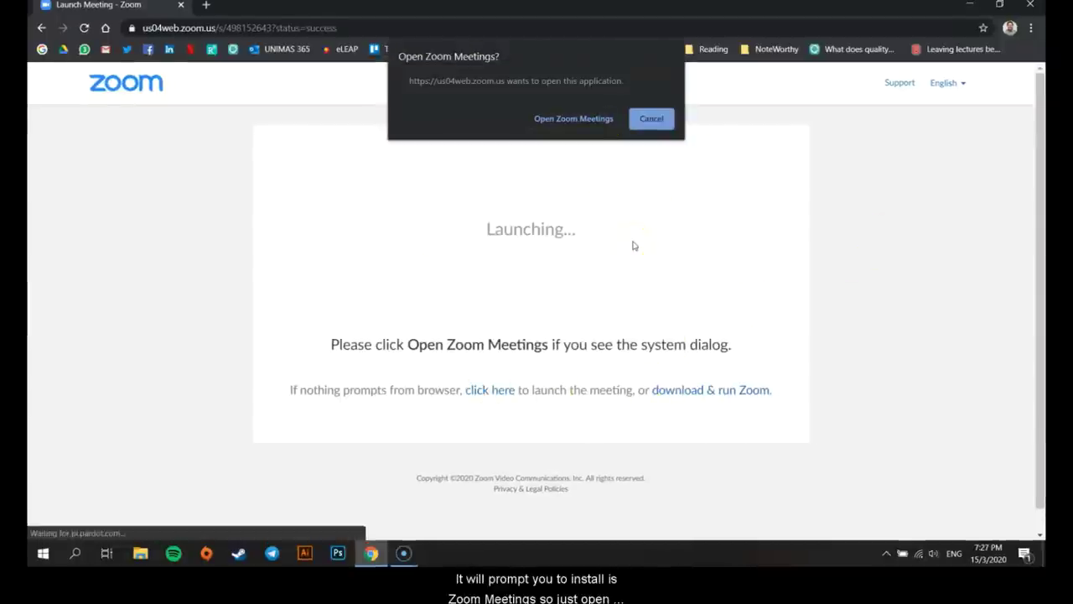
click(556, 118)
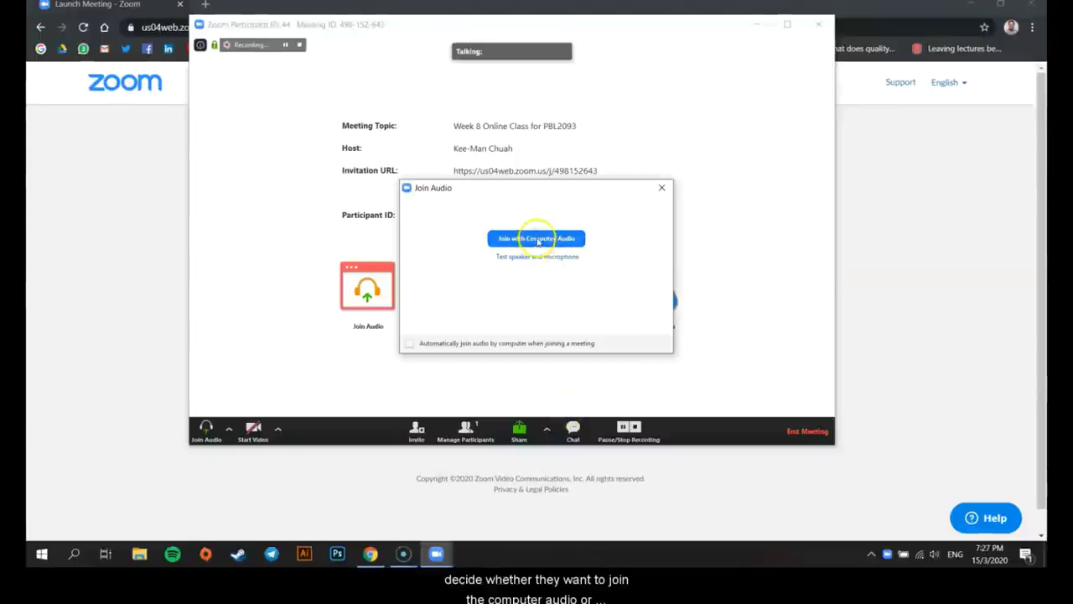
Join with computer audio, maximize the meeting window, and test the camera on then off
click(540, 240)
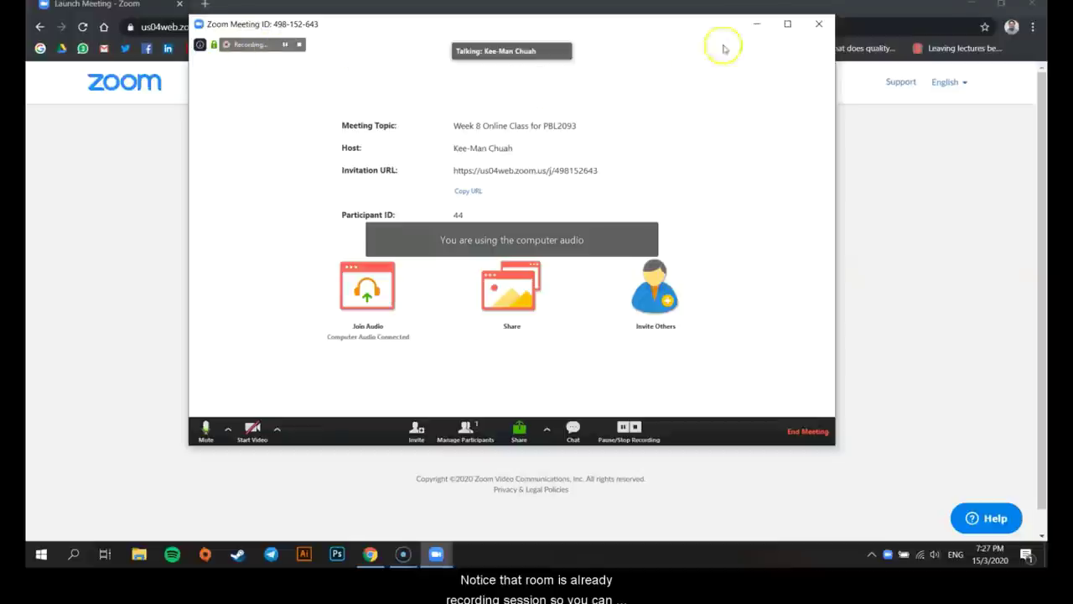
click(786, 23)
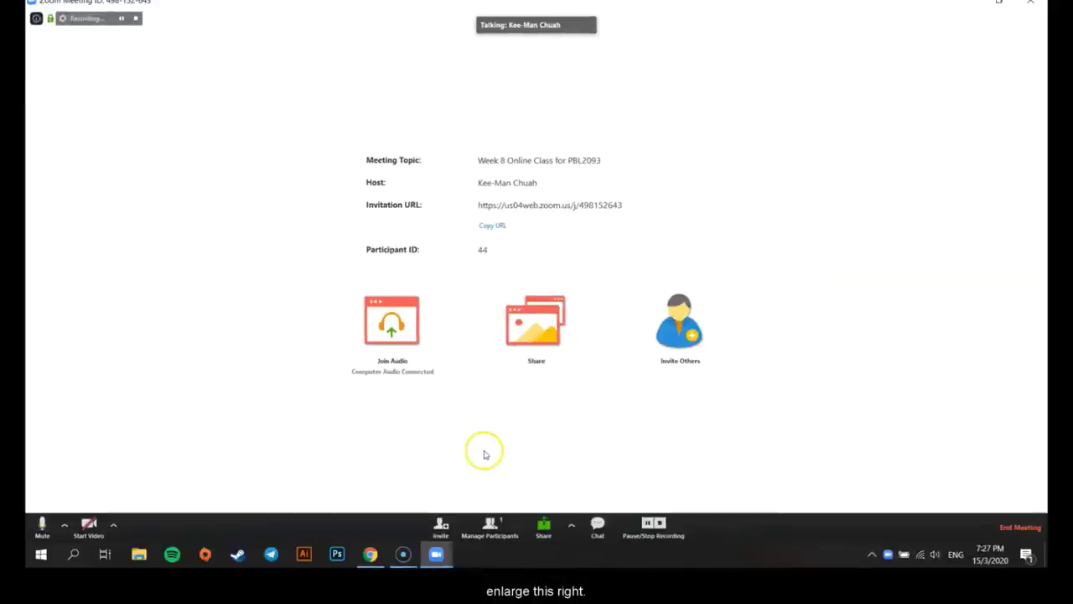
click(81, 528)
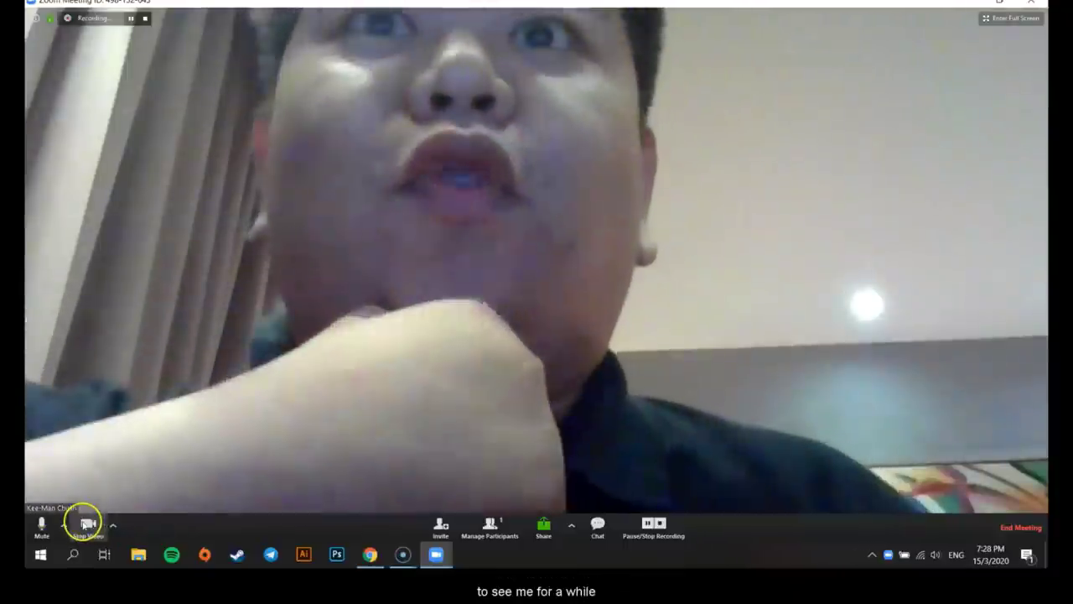
click(86, 524)
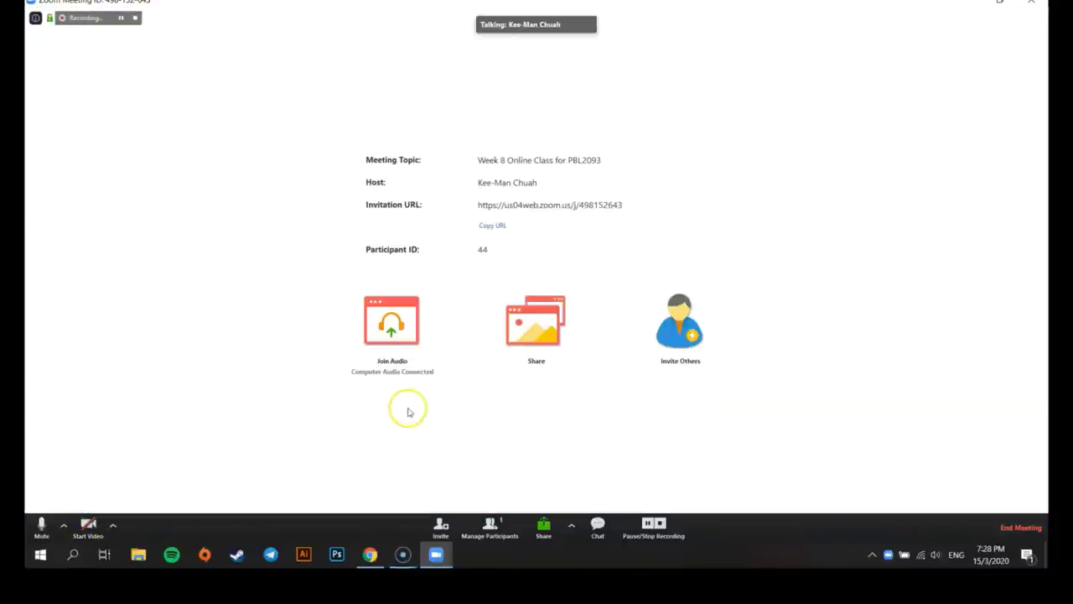
Check the invite options, open the participants panel, and send 'Hello everyone' in the group chat
click(442, 530)
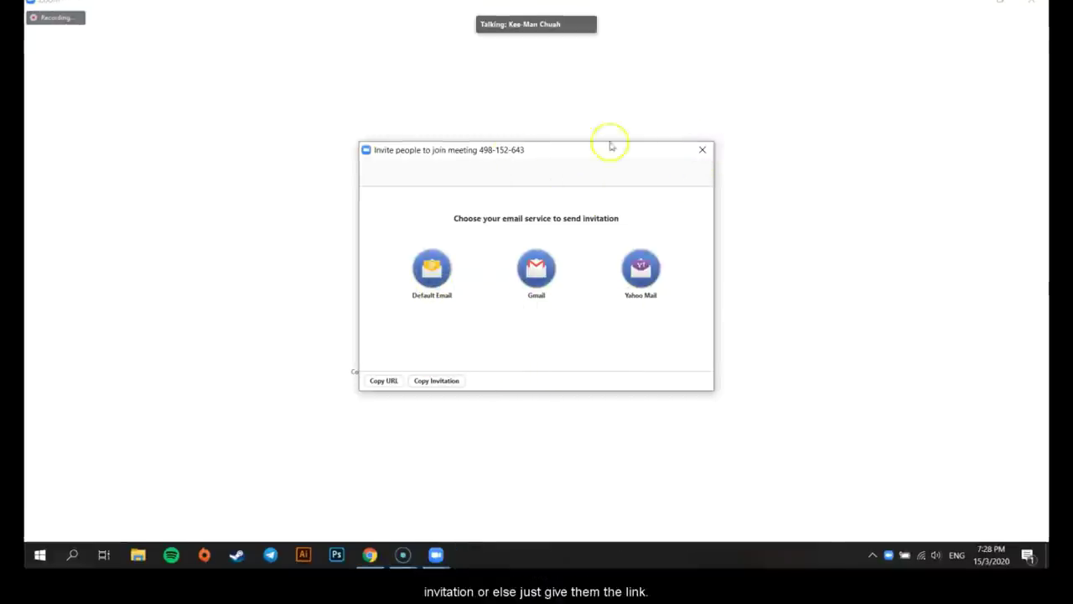
click(703, 150)
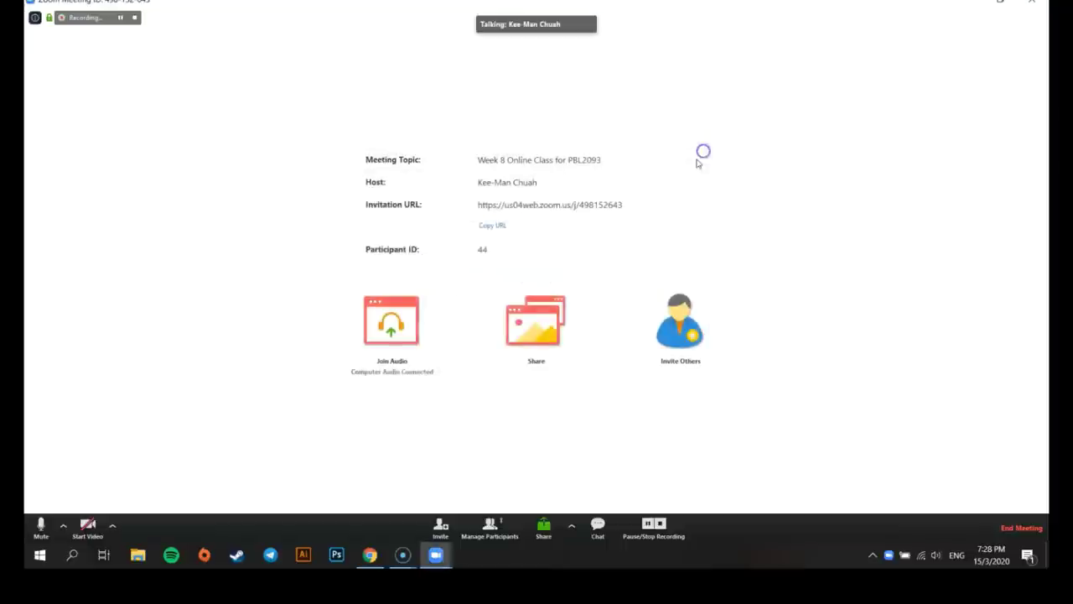
click(490, 527)
mouse_move(951, 59)
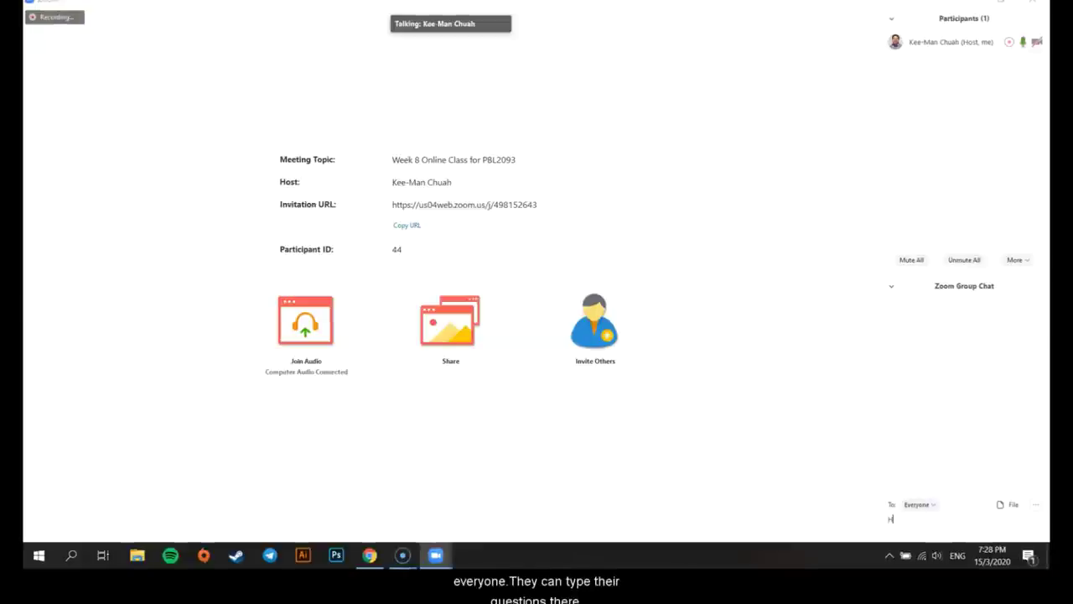
text(o everyone)
key(Return)
mouse_move(575, 500)
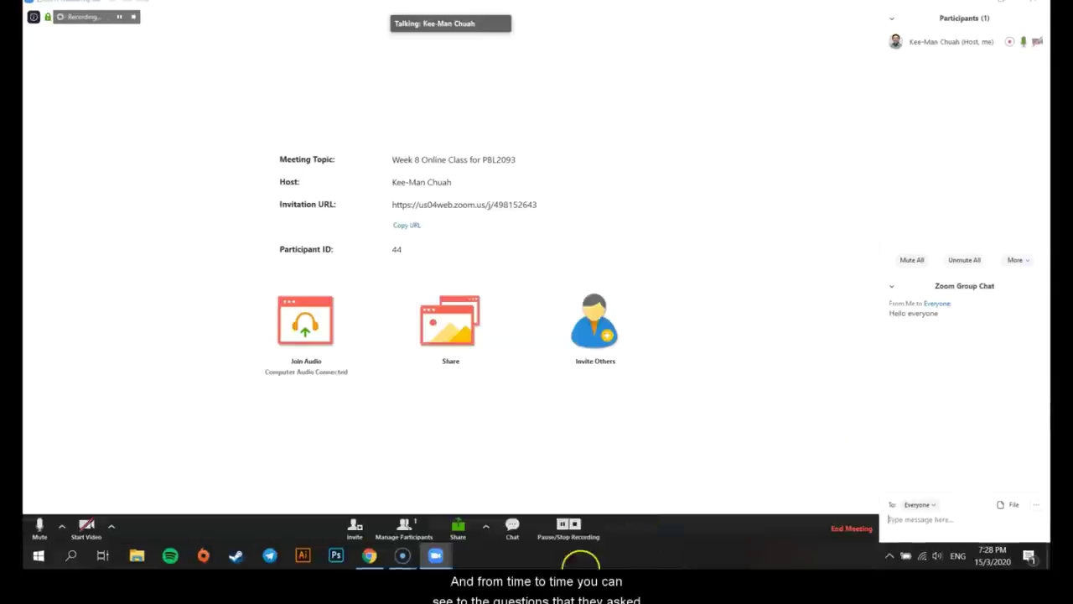
mouse_move(592, 523)
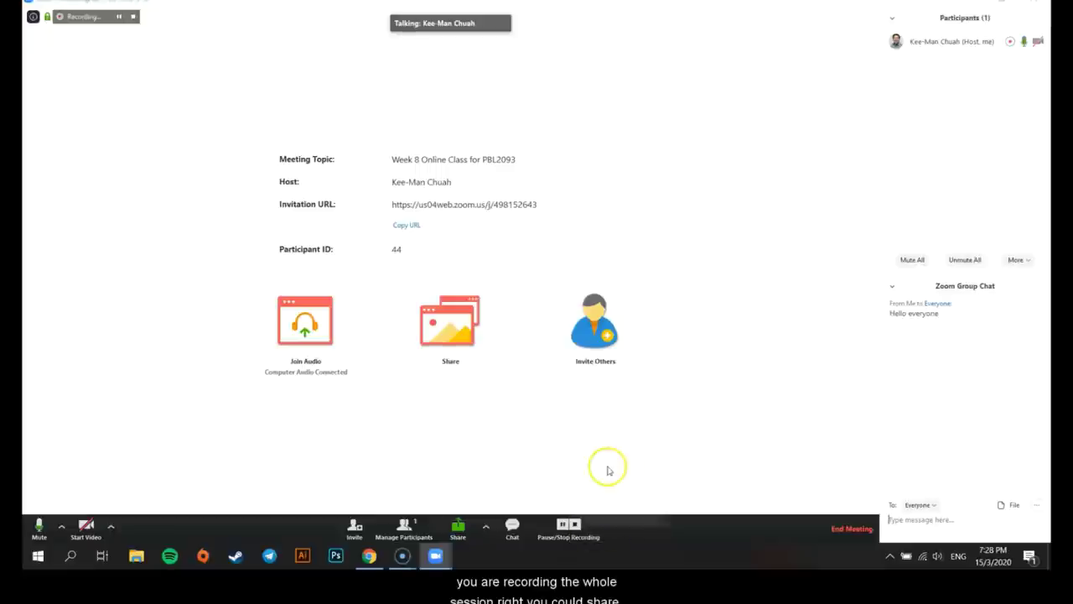
Share a whiteboard, draw a scribble and some letters on it, then stop sharing
click(450, 320)
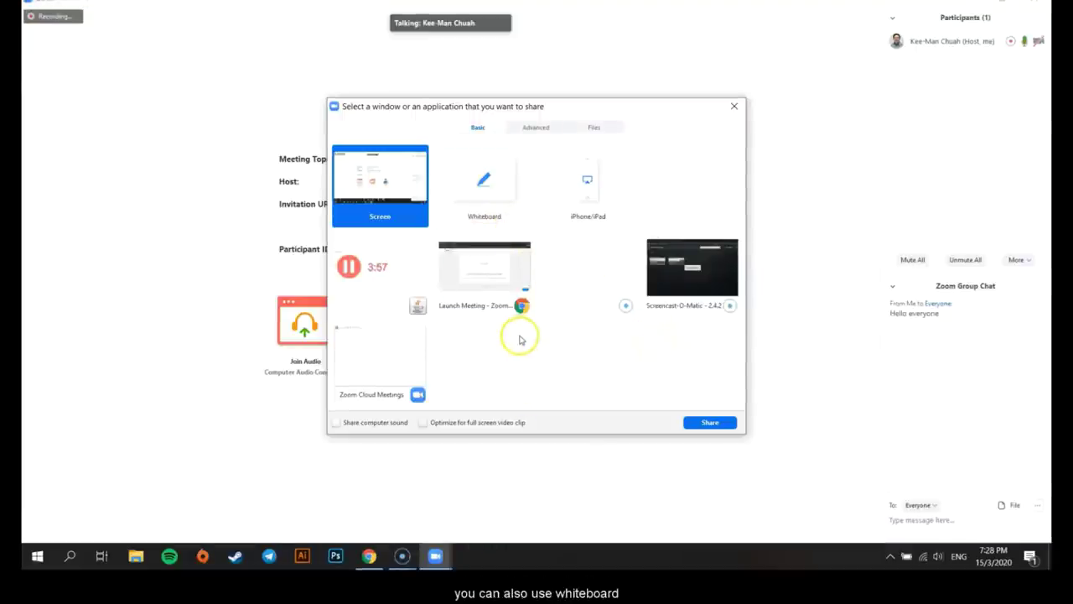
click(483, 194)
click(710, 422)
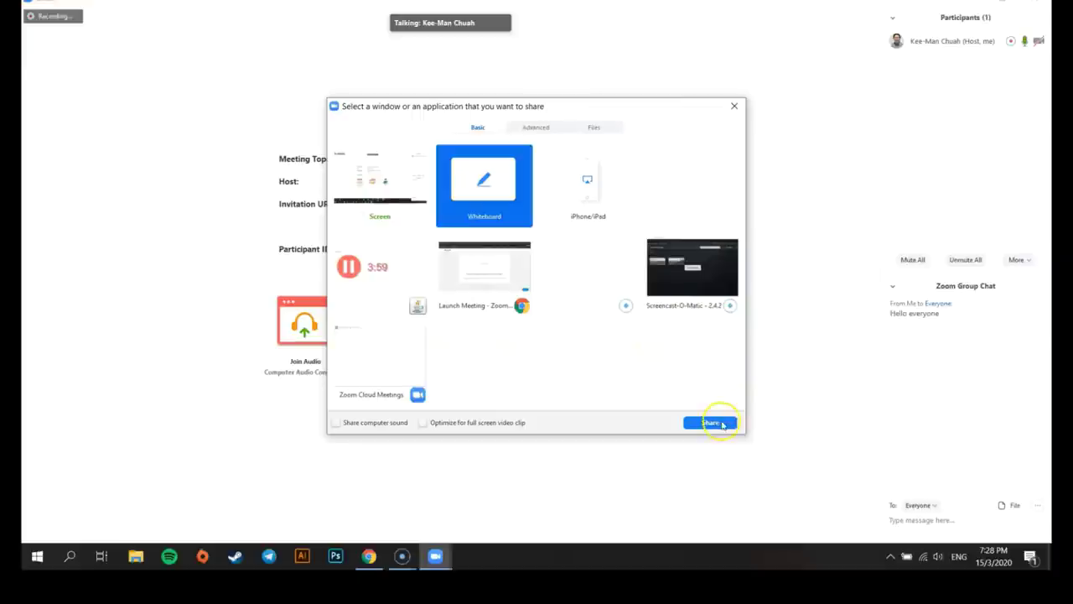
mouse_move(459, 203)
mouse_down()
mouse_move(455, 307)
mouse_move(550, 357)
mouse_move(652, 215)
mouse_move(568, 351)
mouse_up()
mouse_move(304, 197)
mouse_down()
mouse_move(294, 220)
mouse_move(339, 204)
mouse_up()
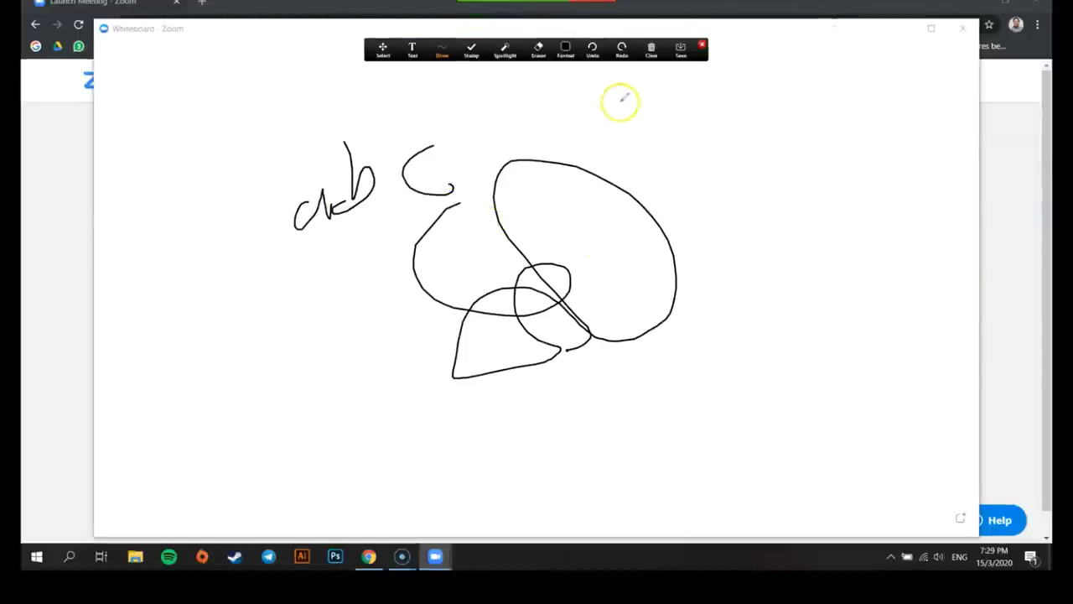
click(594, 10)
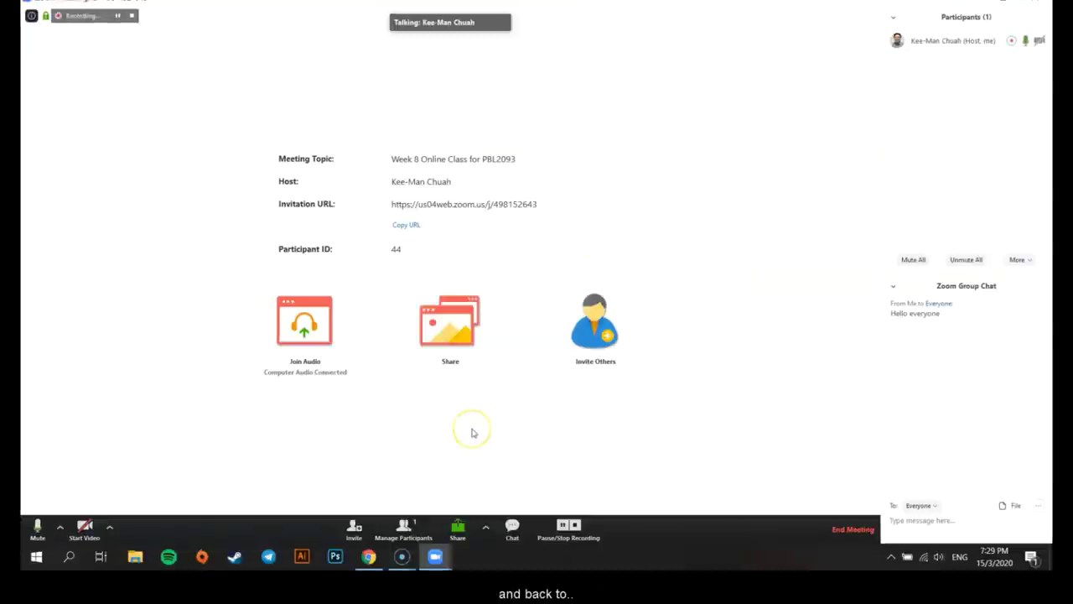
click(449, 325)
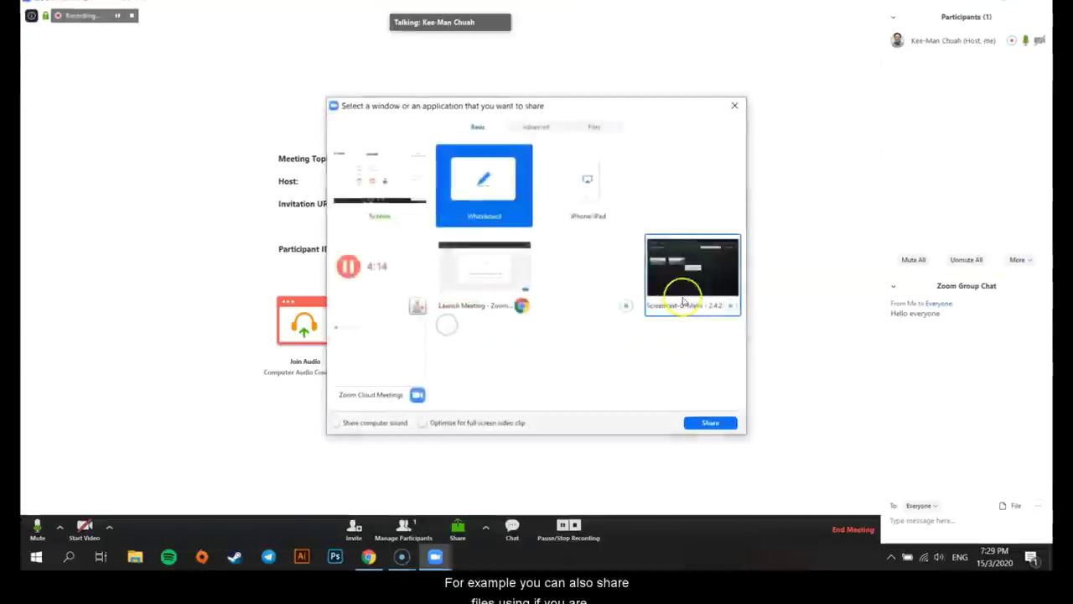
click(591, 126)
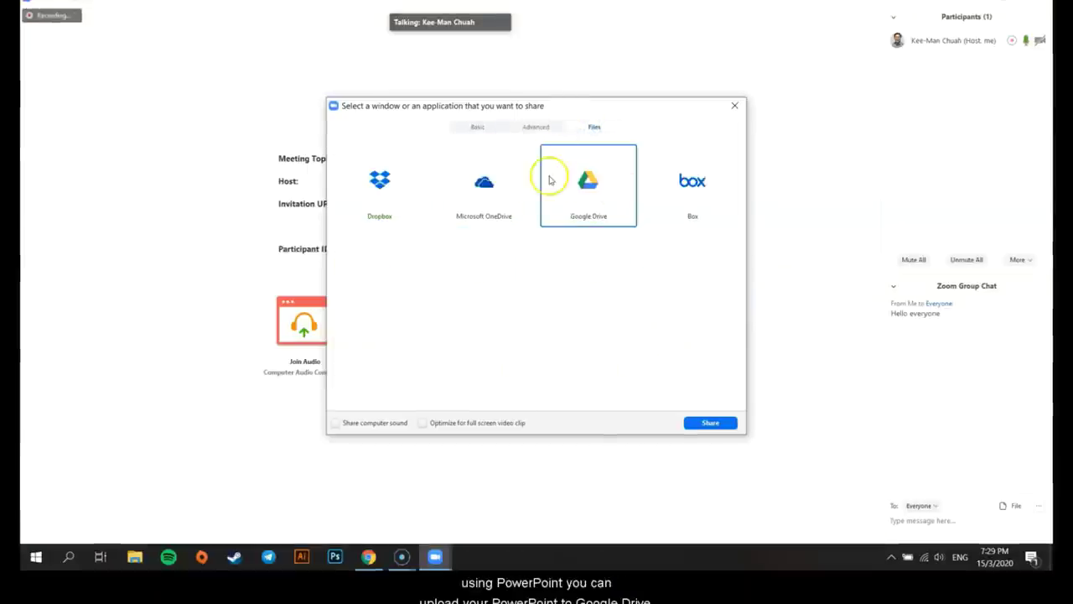
click(586, 204)
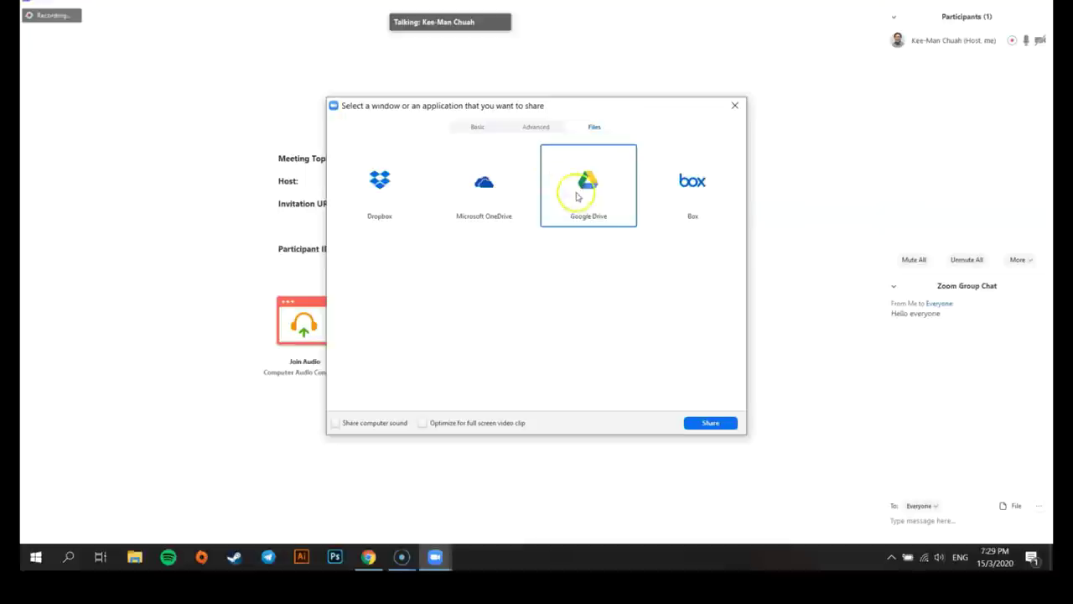
click(533, 127)
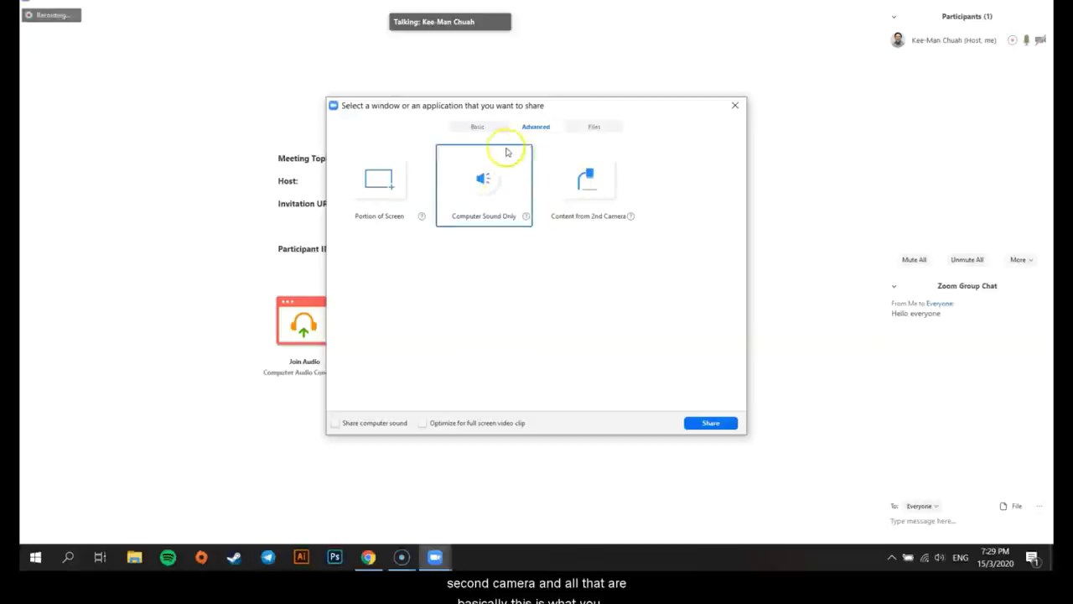
click(480, 127)
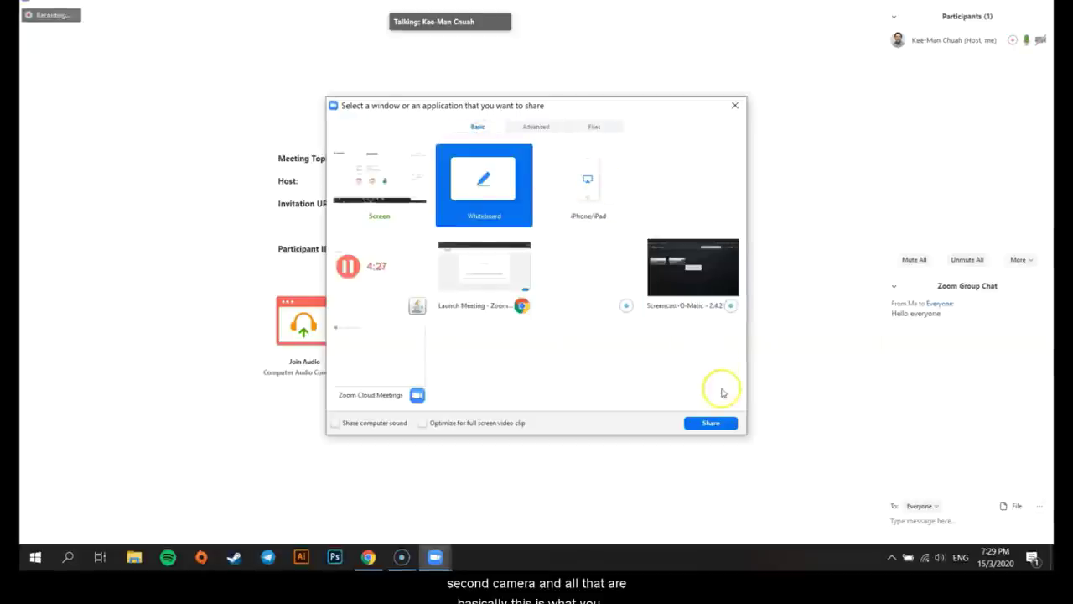
click(732, 104)
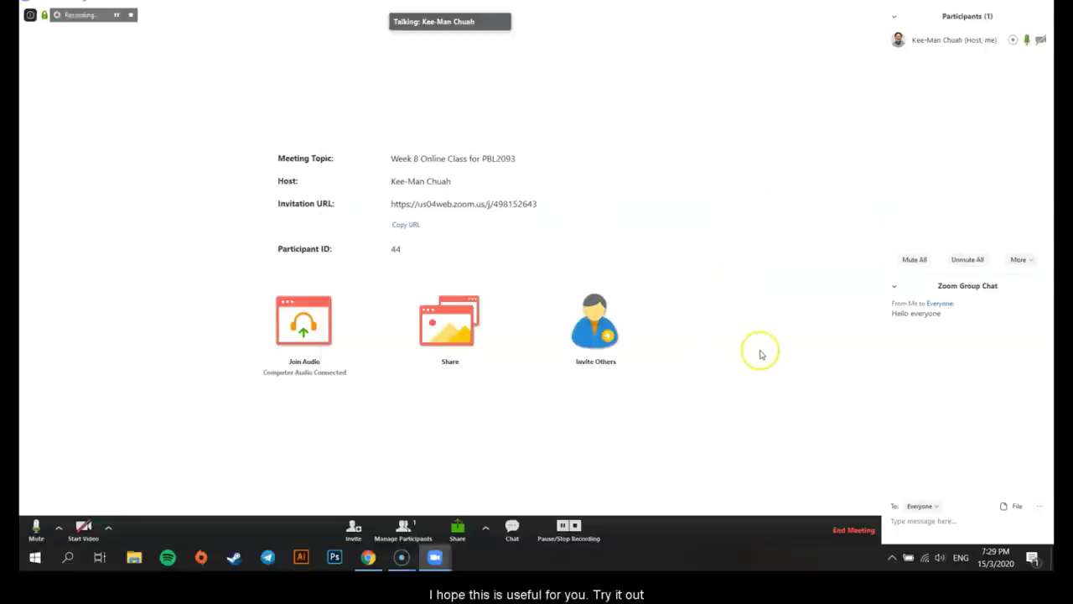